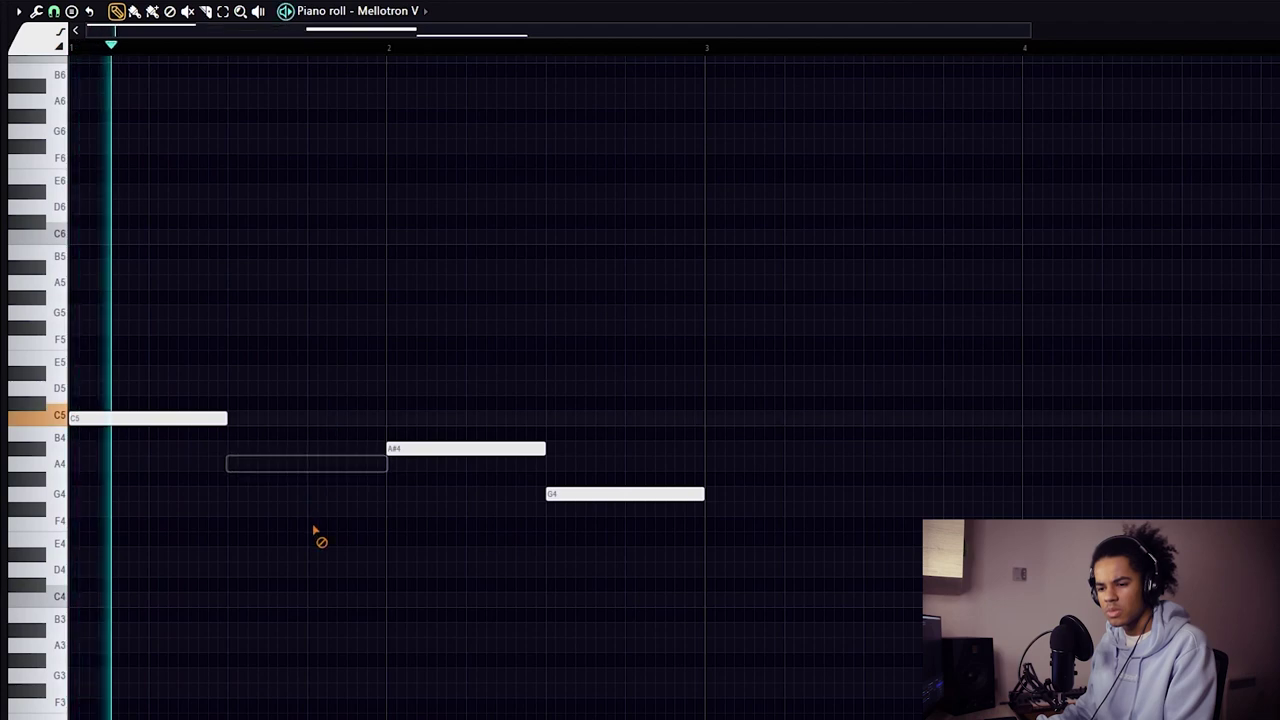
Step: Replace the A#4 and G4 notes after the opening C5 with A4 at bar 2, A#4 at bar 3 and G4 at bar 4
right_click(414, 448)
click(391, 463)
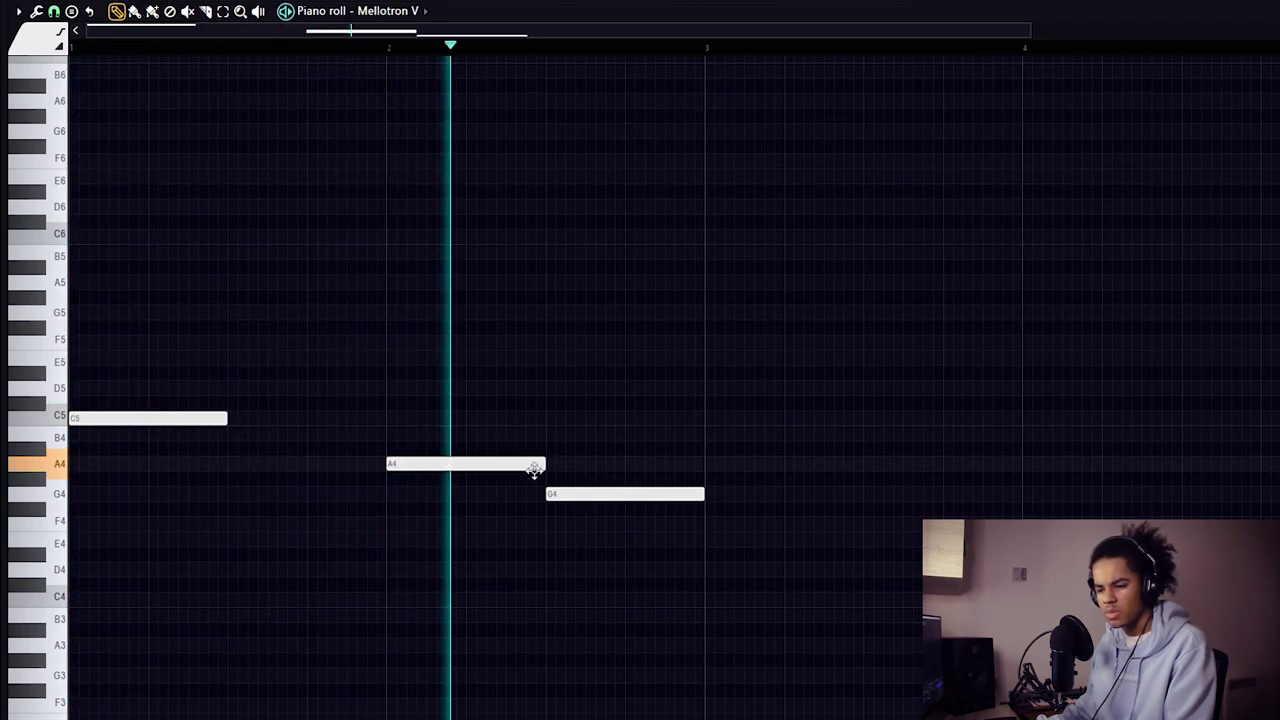
right_click(590, 493)
click(716, 450)
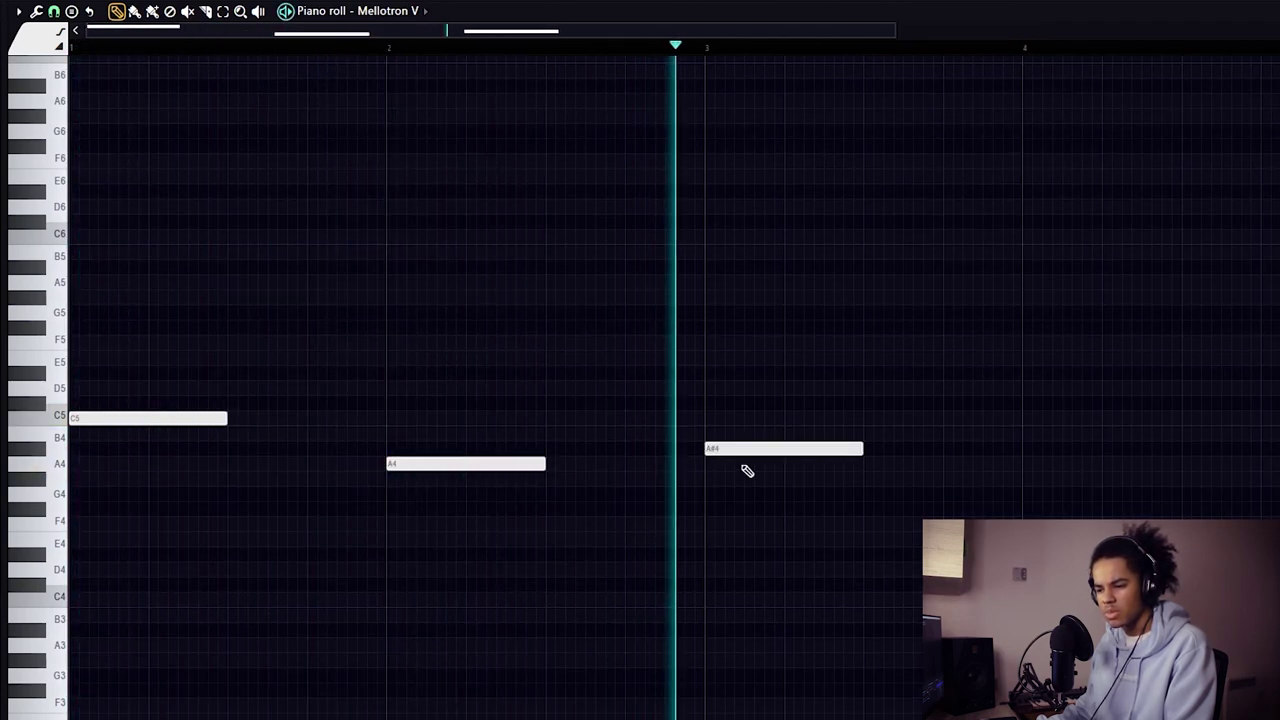
click(1018, 479)
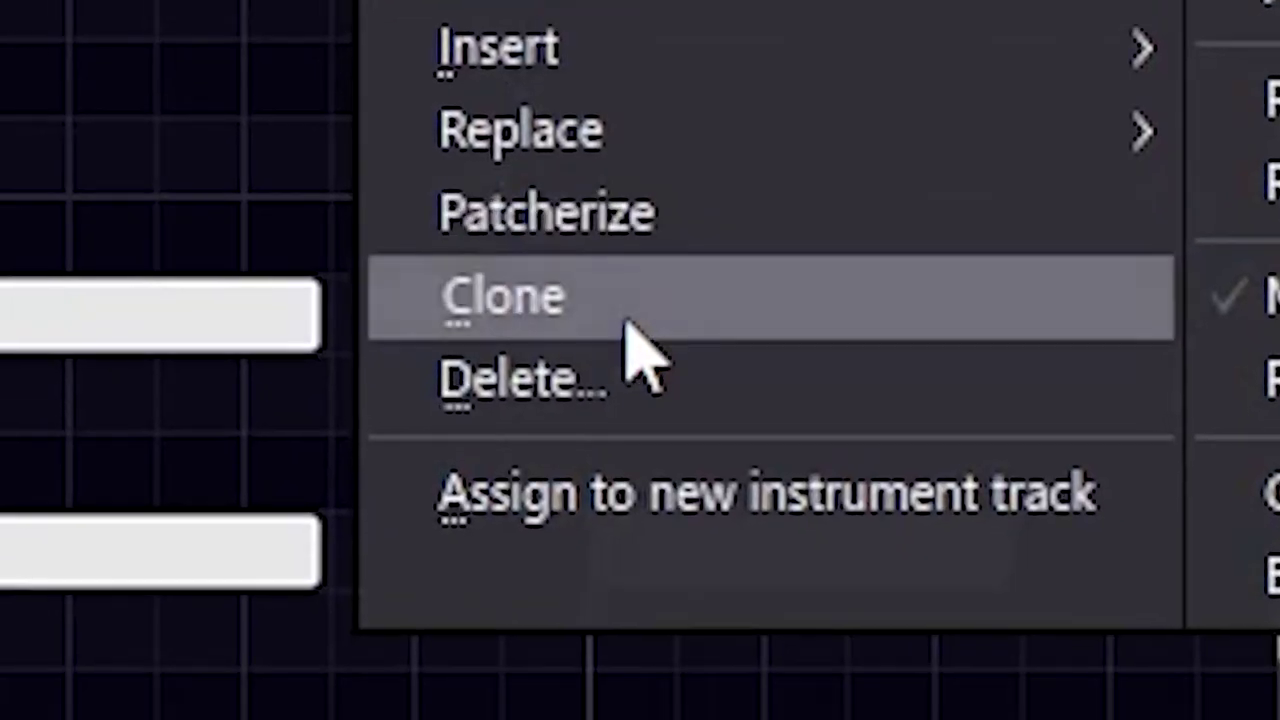
Step: Clone the Mellotron V channel and, in the copy, add A5 at bar 2, then G5, A5 and A#5 leading into bar 3
click(505, 264)
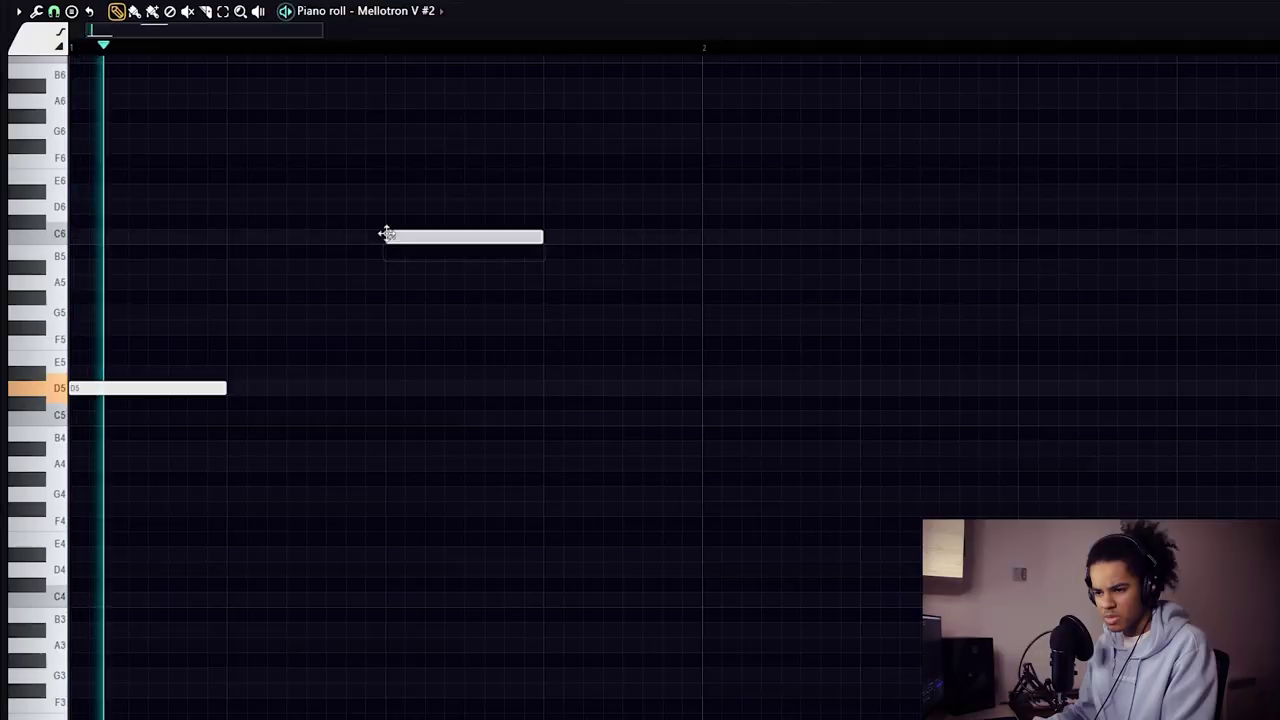
click(452, 268)
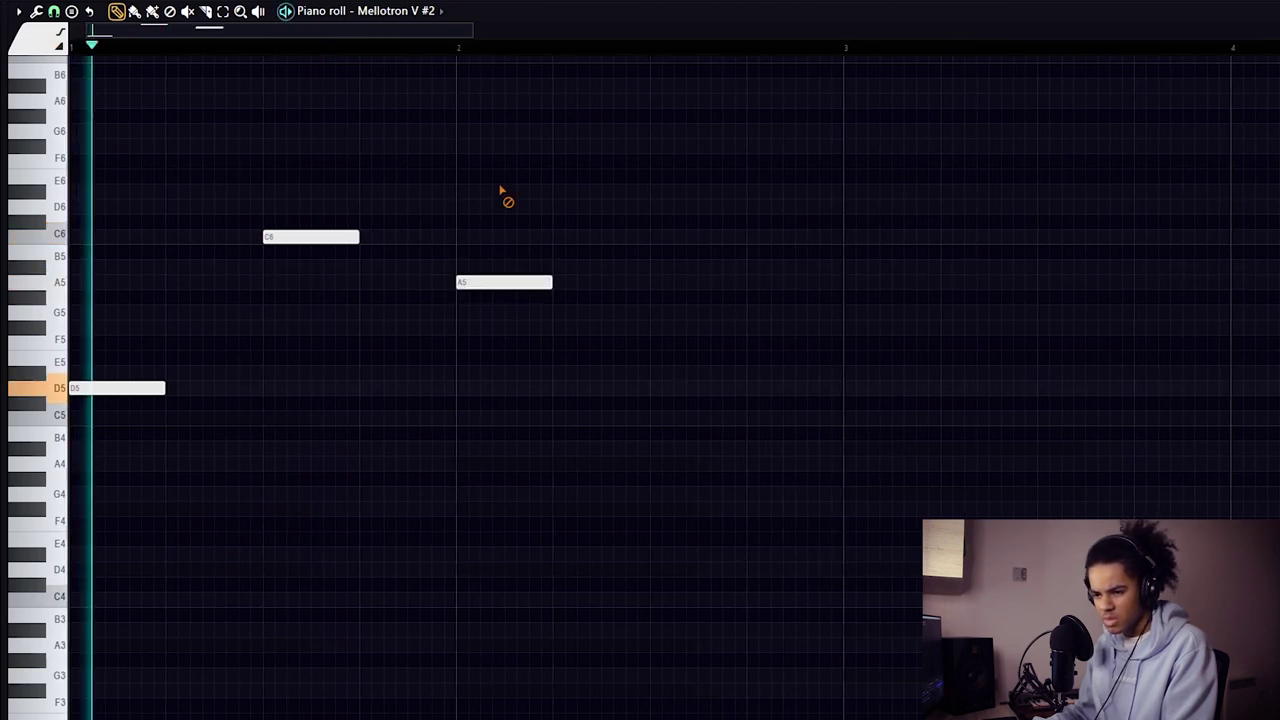
scroll(451, 263, down, 3)
click(443, 313)
key(space)
click(499, 281)
key(space)
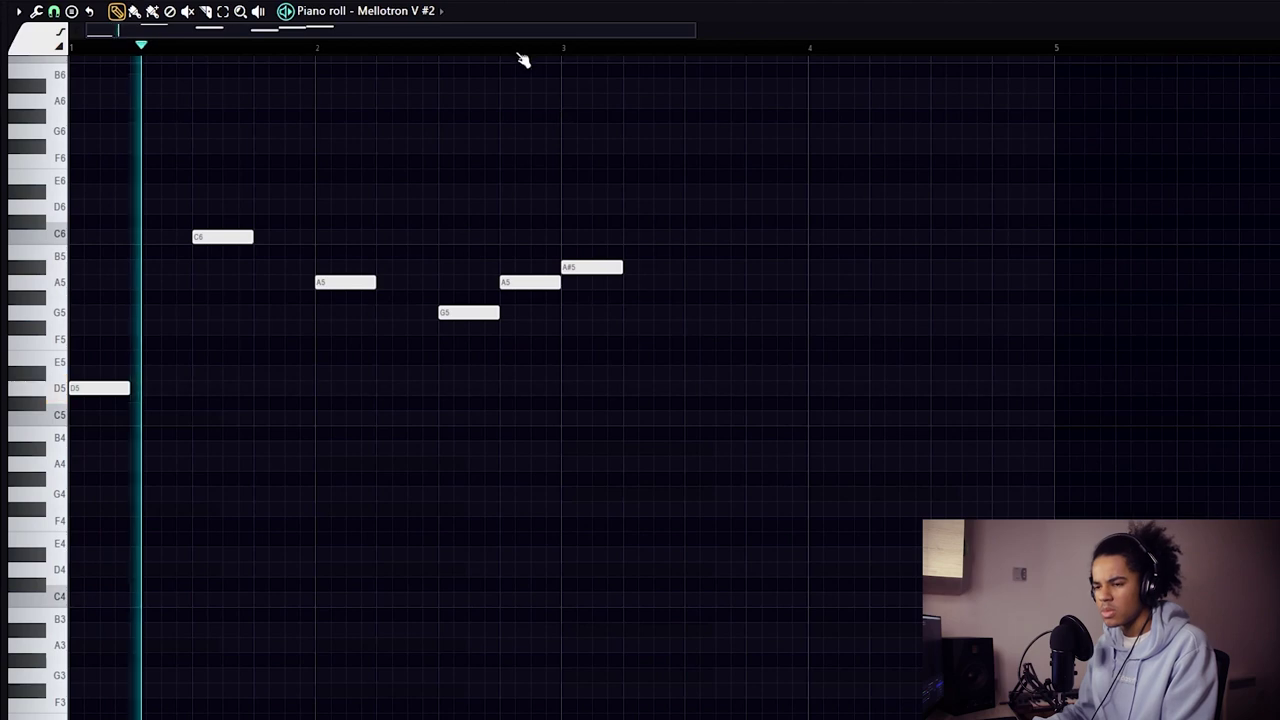
Step: Extend the Mellotron V #2 melody with G5, A#5, D6 and D5 through bar 4, and align the early D5 with the start of bar 2
scroll(520, 100, down, 3)
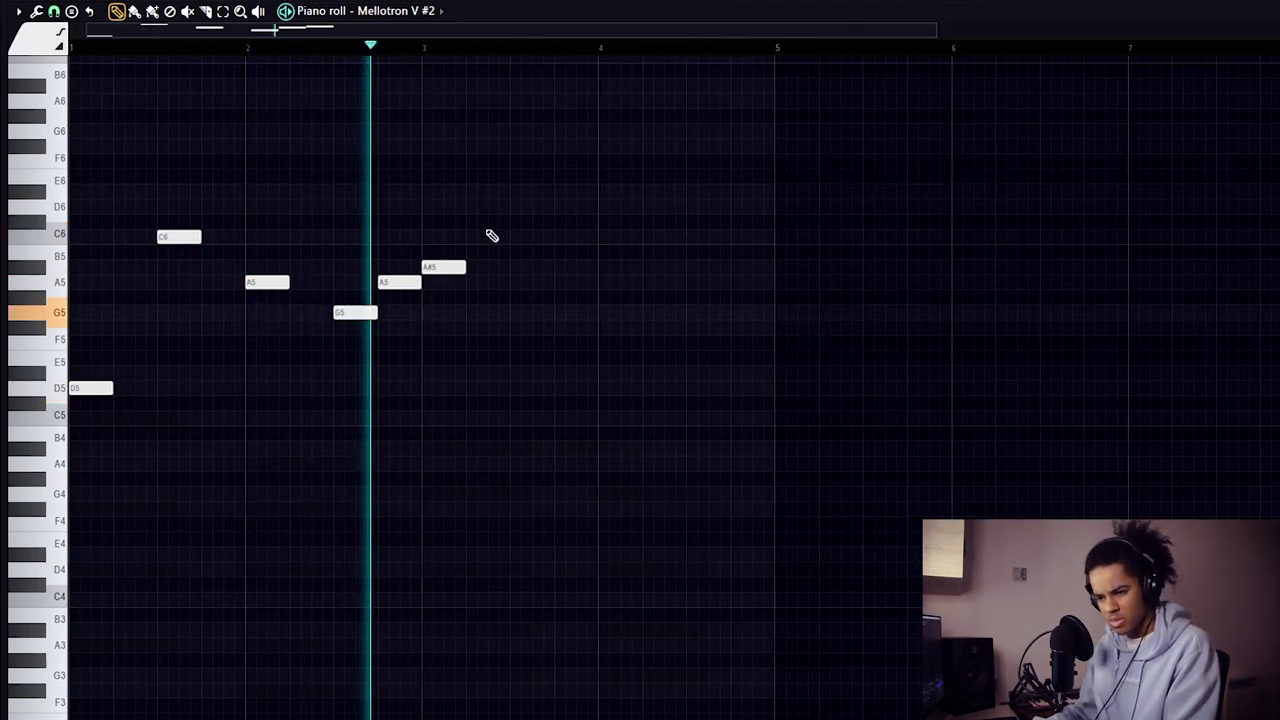
click(512, 282)
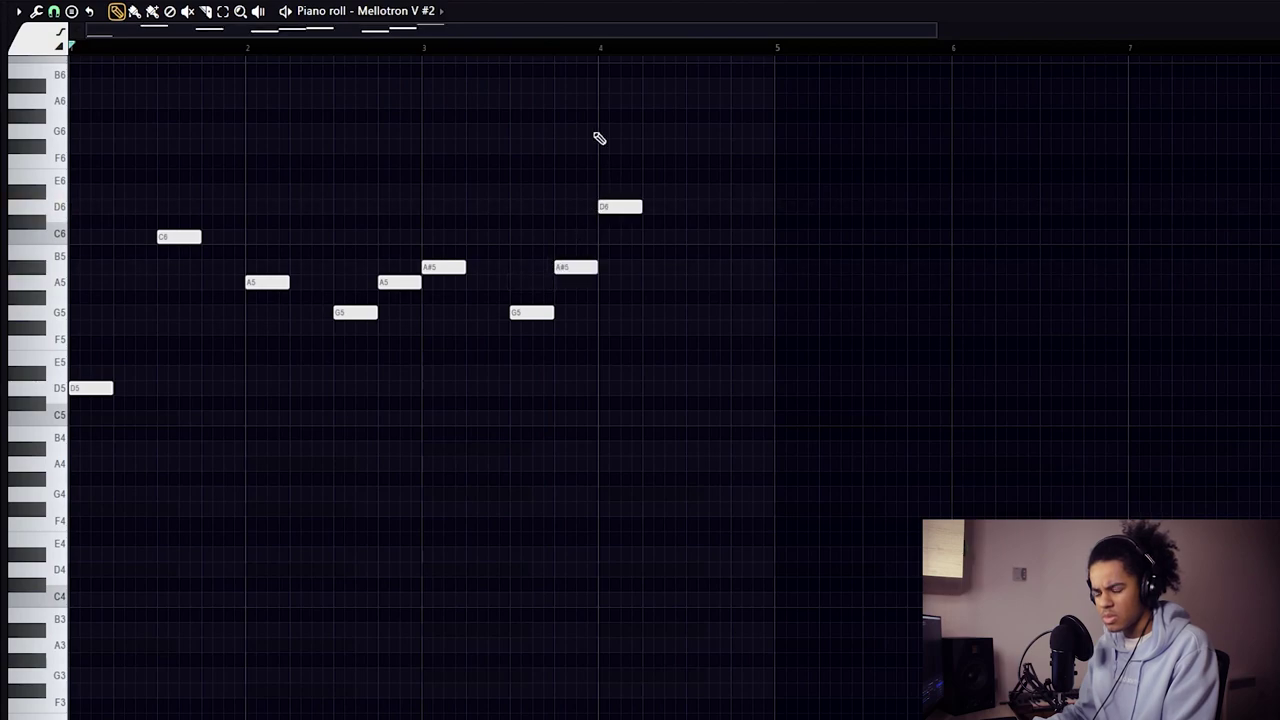
key(space)
scroll(590, 120, down, 3)
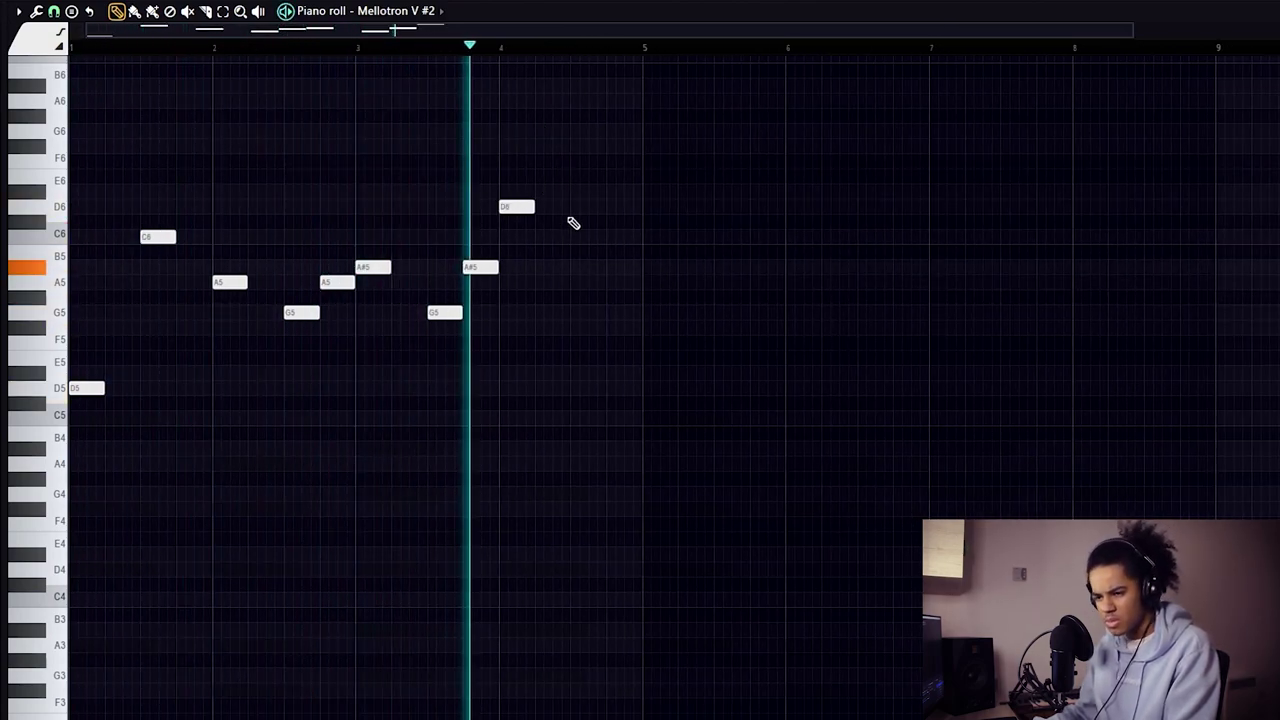
click(588, 312)
key(space)
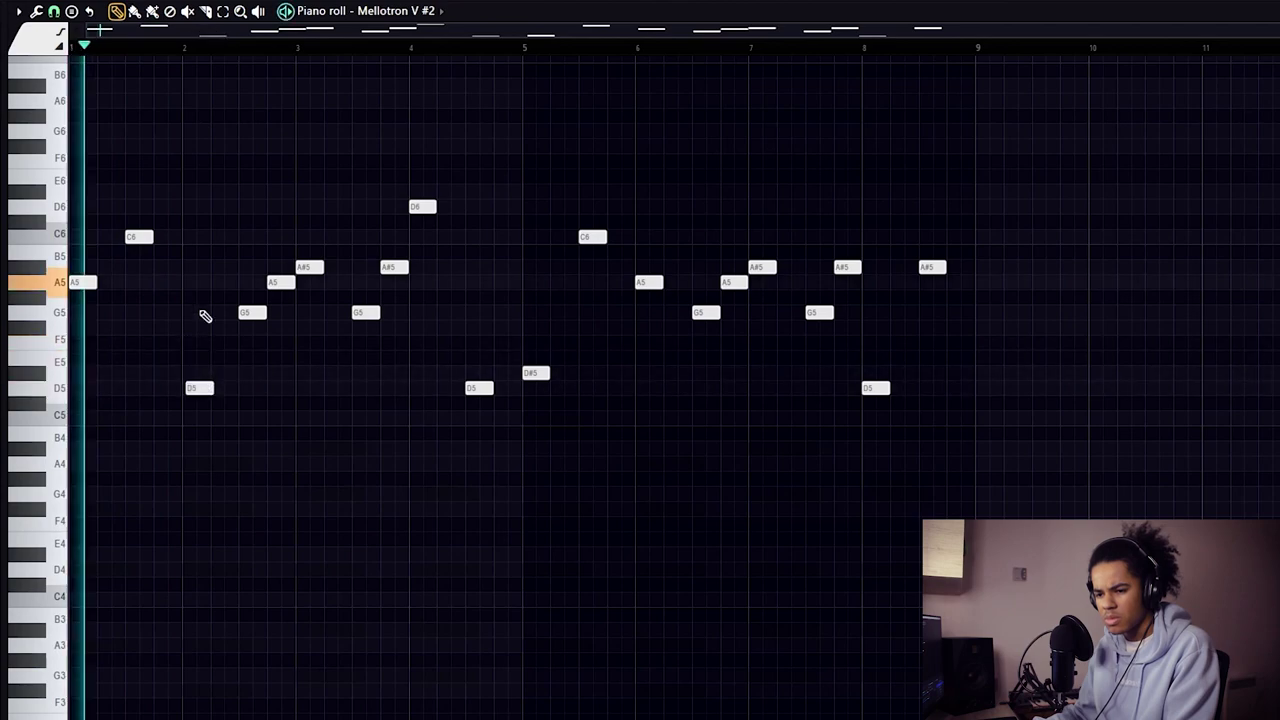
drag(197, 389, 193, 389)
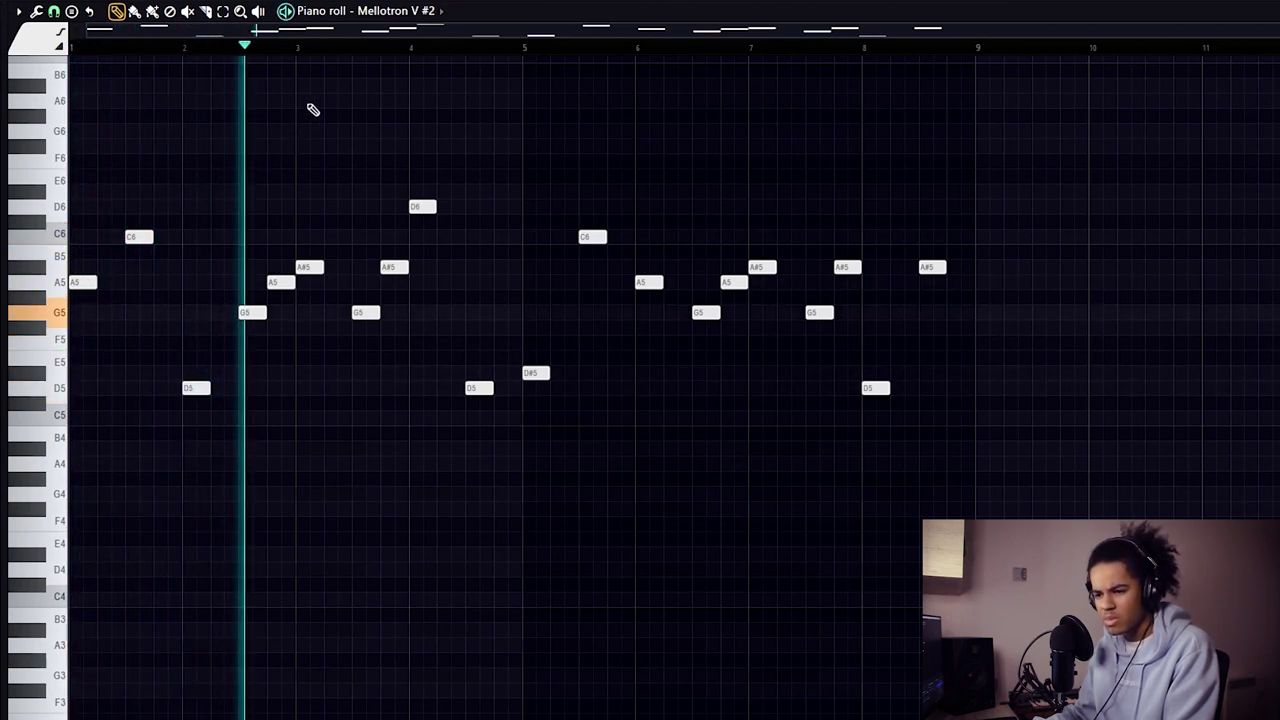
Step: Transpose all the chord notes of the Mellotron V #3 channel up one octave
scroll(360, 90, down, 1)
scroll(378, 150, up, 6)
scroll(381, 176, down, 4)
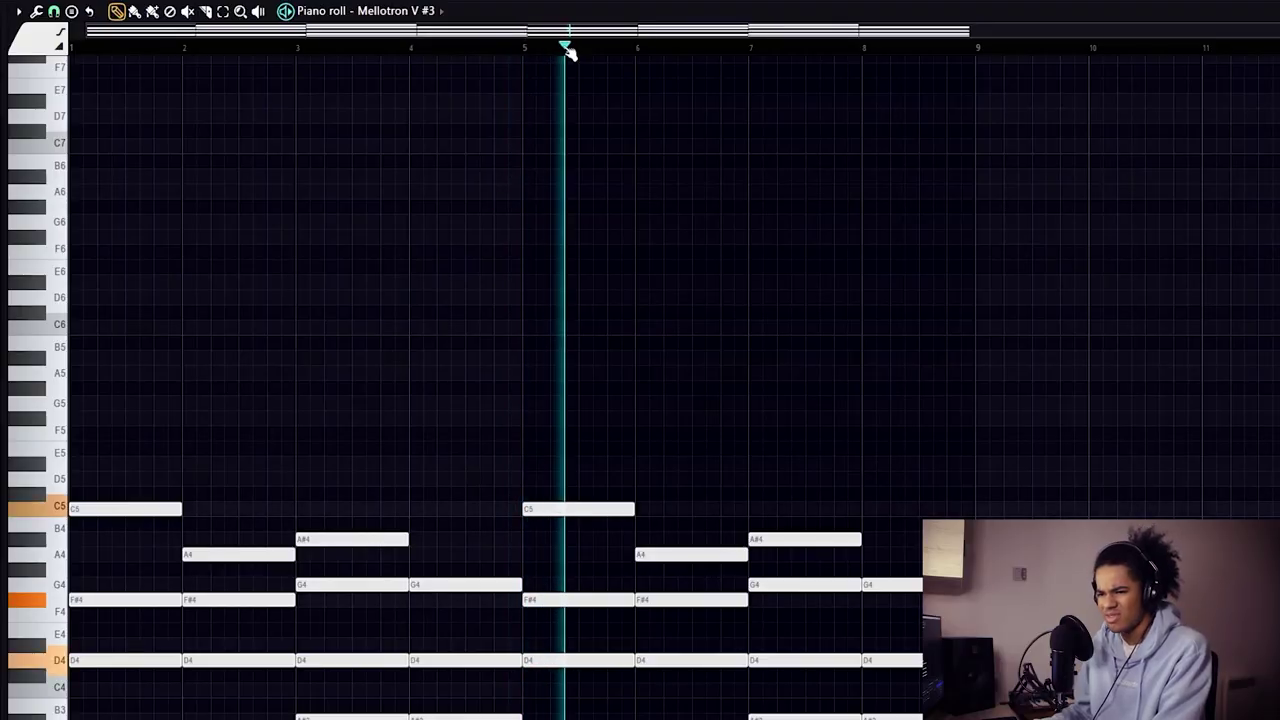
scroll(651, 91, down, 5)
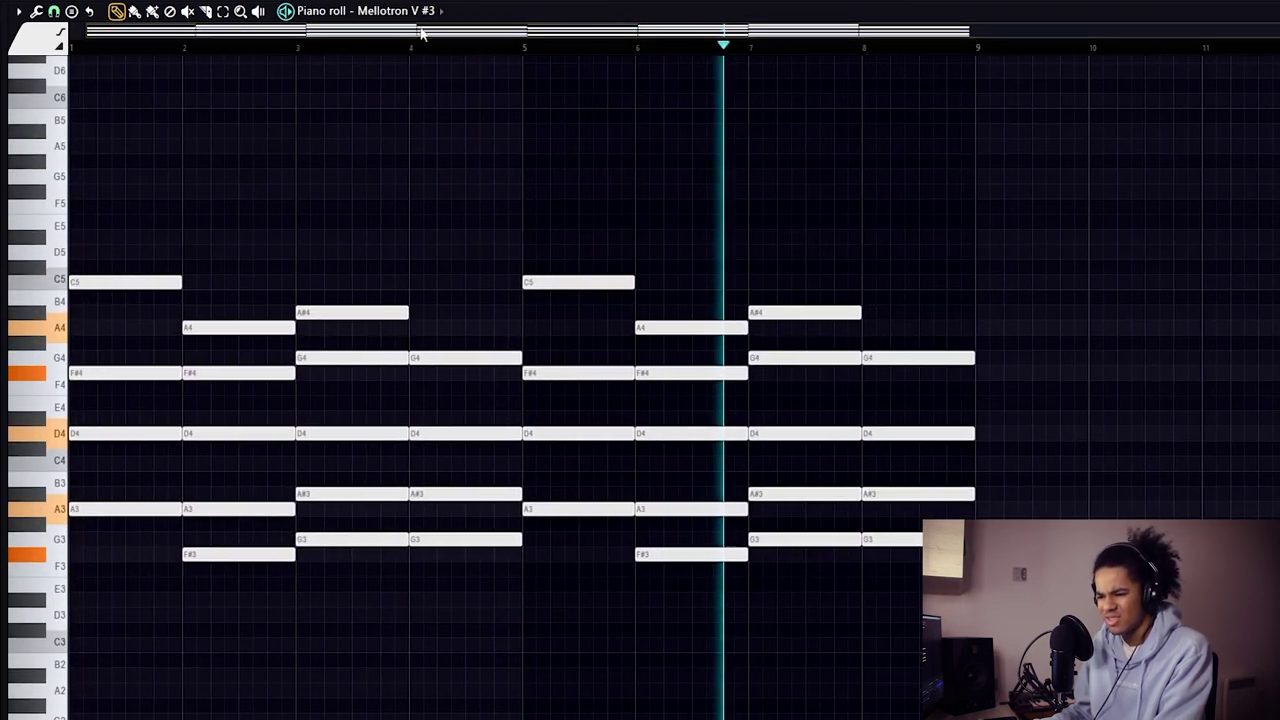
key(ctrl+Up)
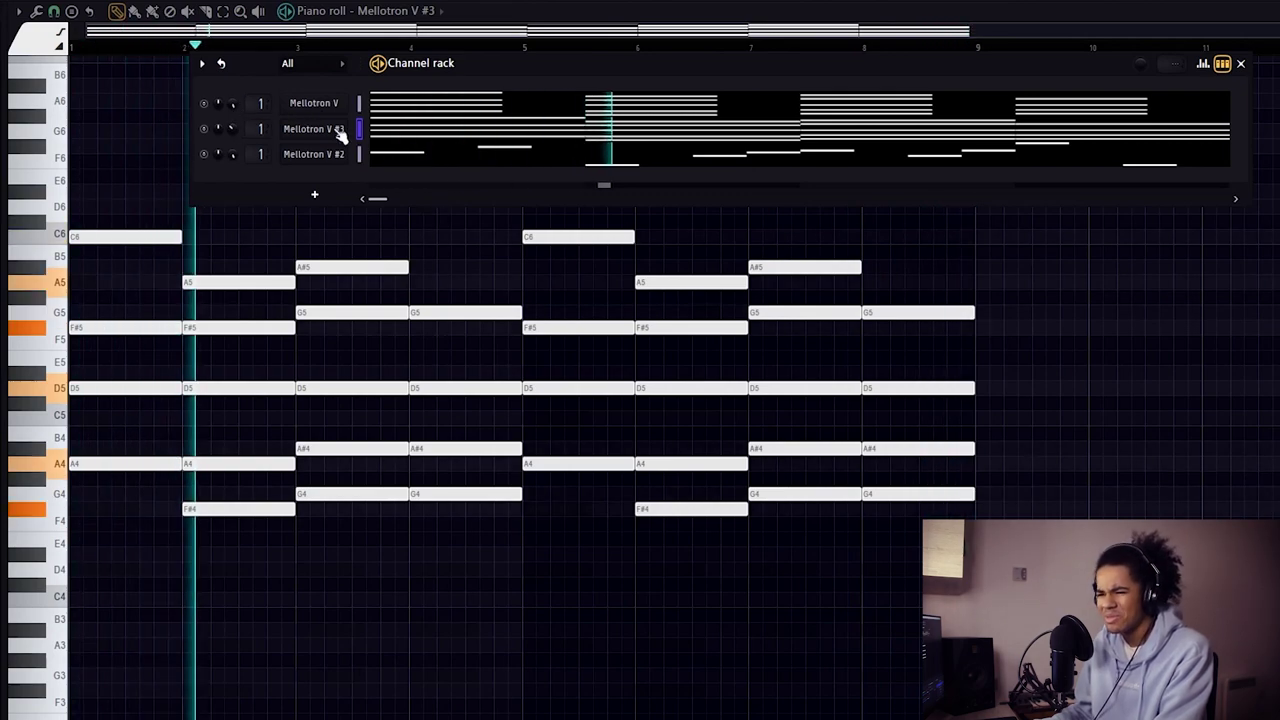
Step: Randomize the velocity levels of the Mellotron V #2 melody notes, deselect them and collapse the velocity lane
key(F6)
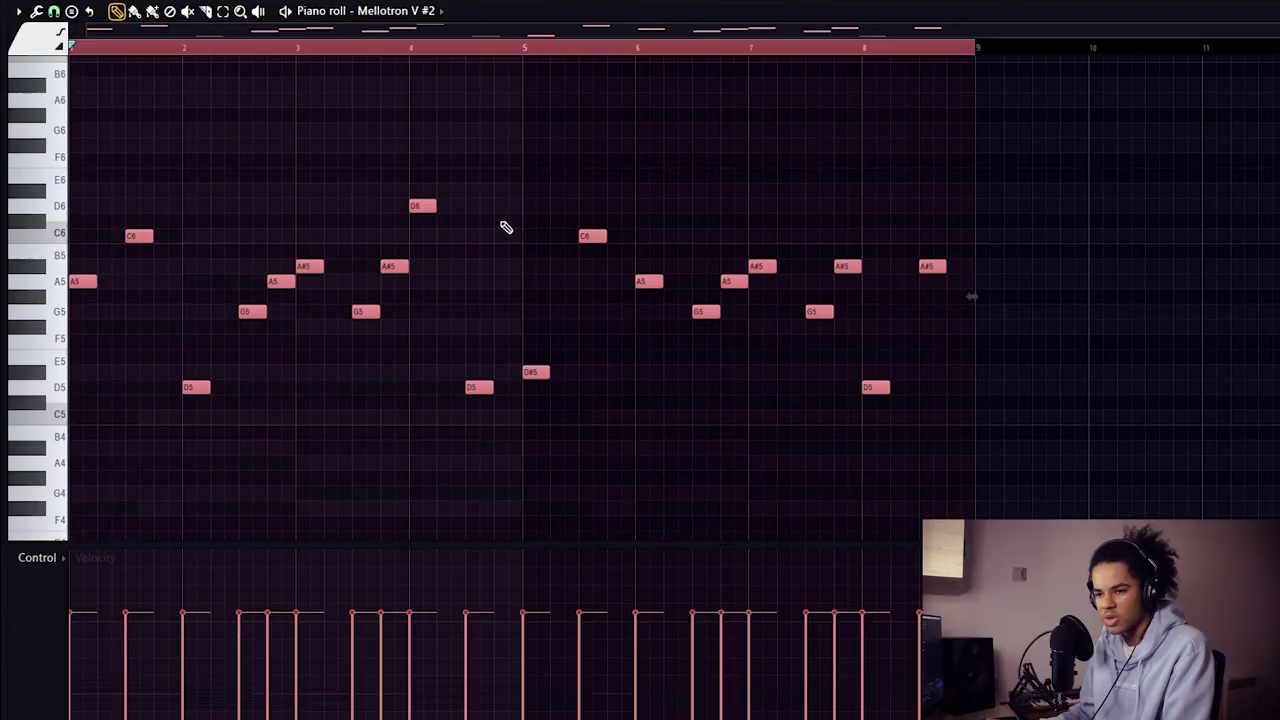
key(alt+r)
click(712, 551)
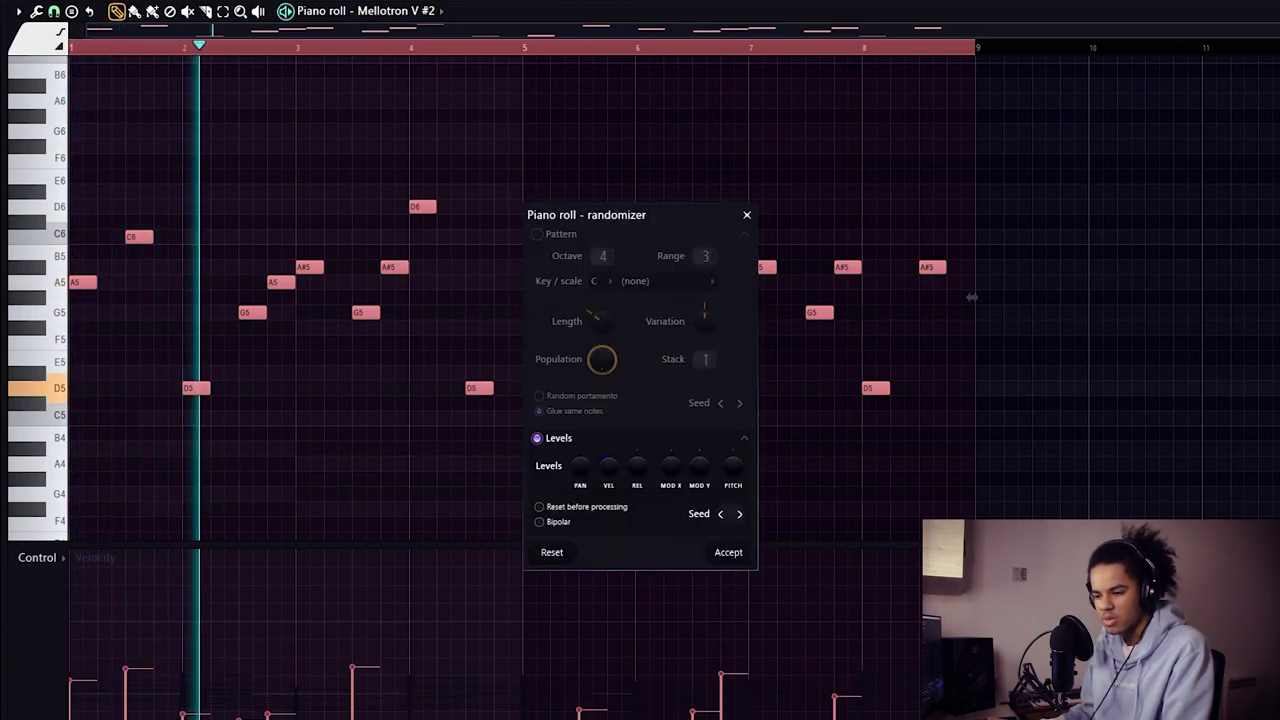
click(729, 549)
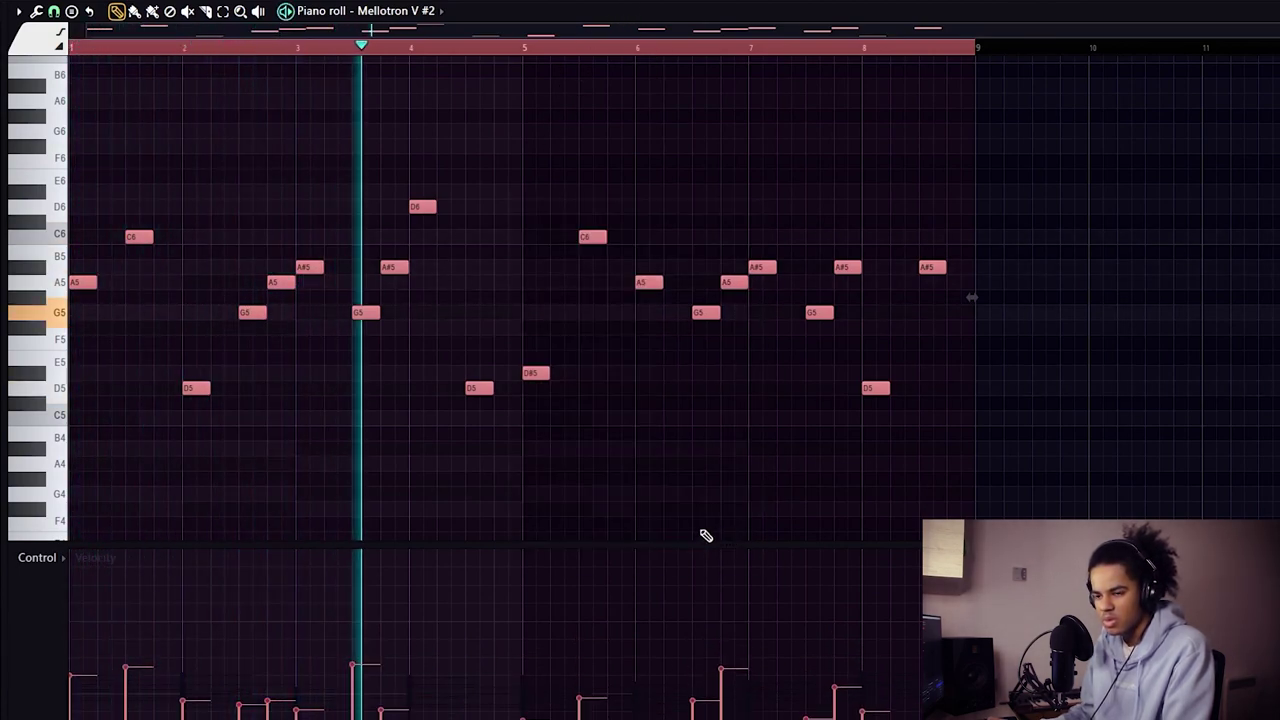
key(ctrl+d)
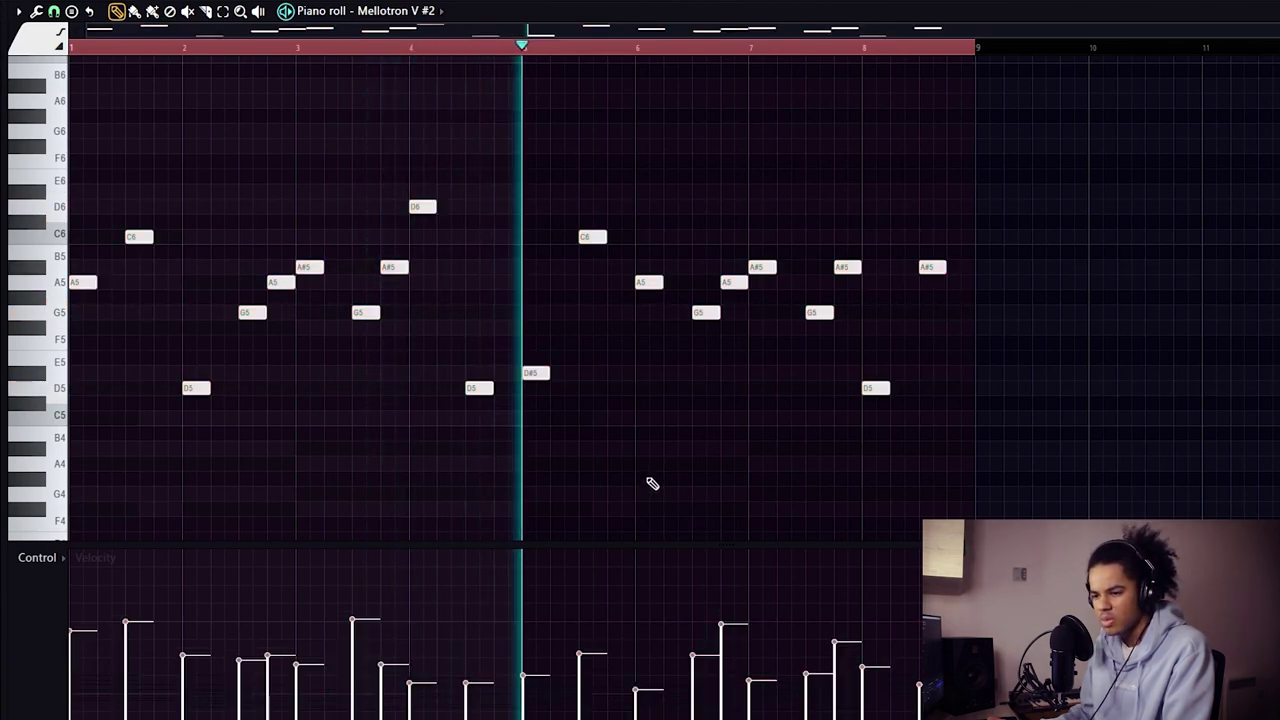
drag(651, 545, 651, 647)
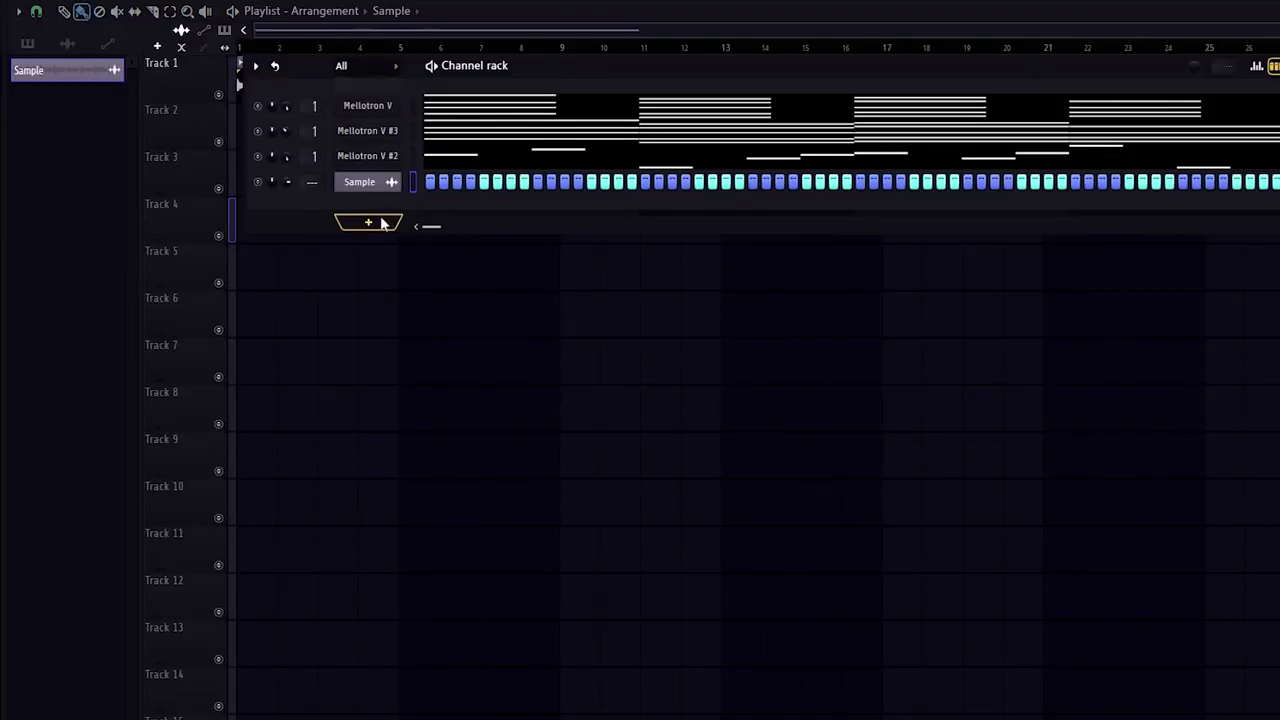
Step: Add a Fruity Slicer channel and load the rendered Sample audio clip into it
click(381, 224)
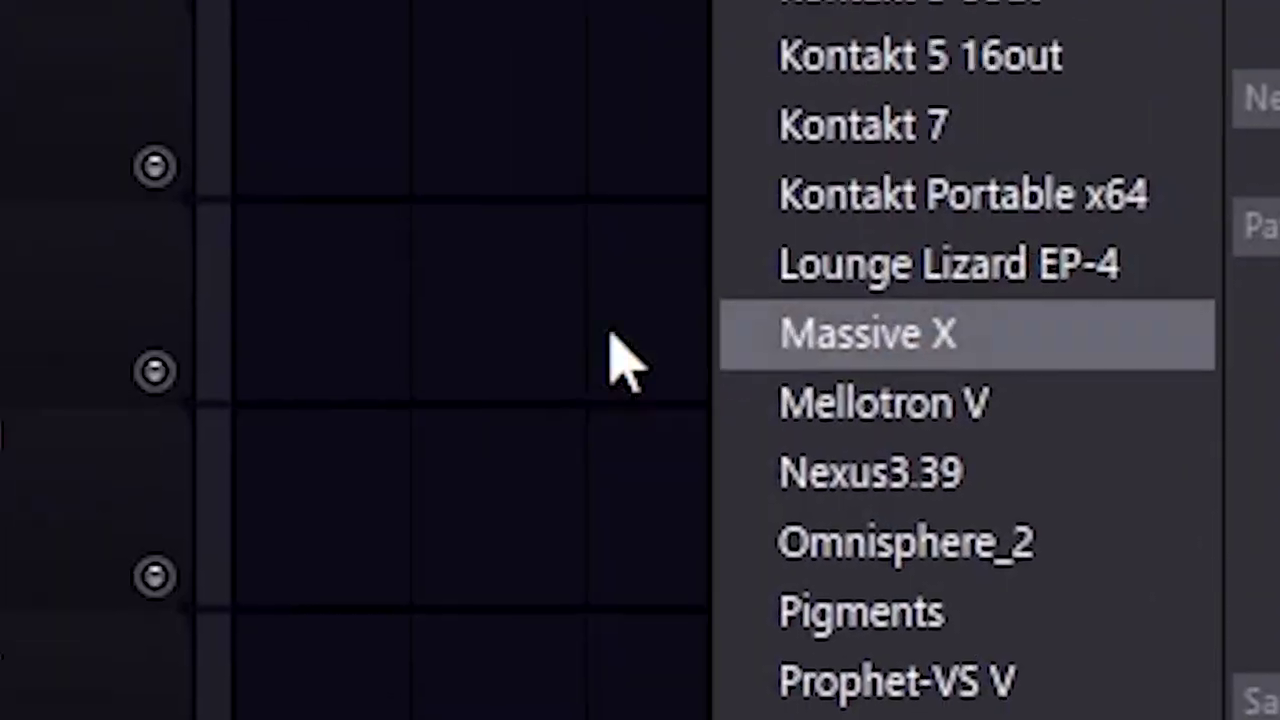
click(560, 330)
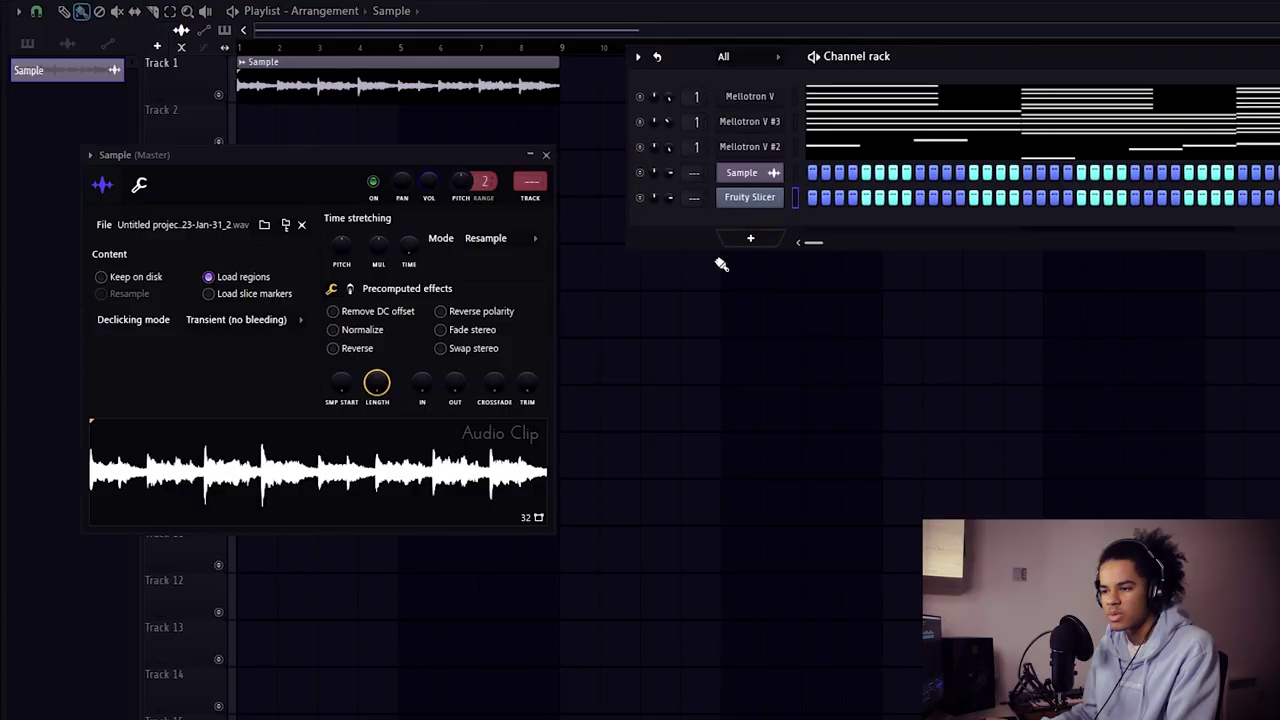
drag(400, 470, 727, 205)
click(750, 202)
click(1102, 16)
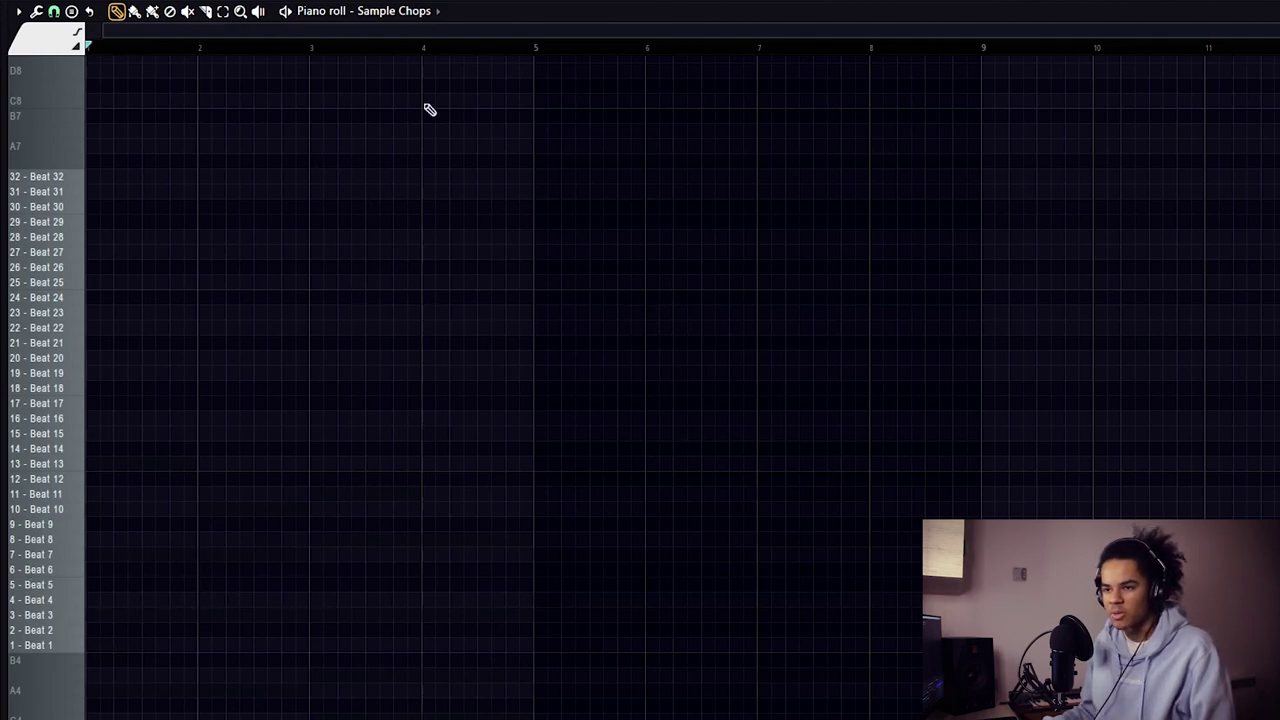
Step: Sequence the Sample Chops slices as Beats 1, 2, 4, 5 in bars 1 and 2, and Beats 10, 13, 12, 11 in bars 3 and 4
scroll(472, 53, up, 3)
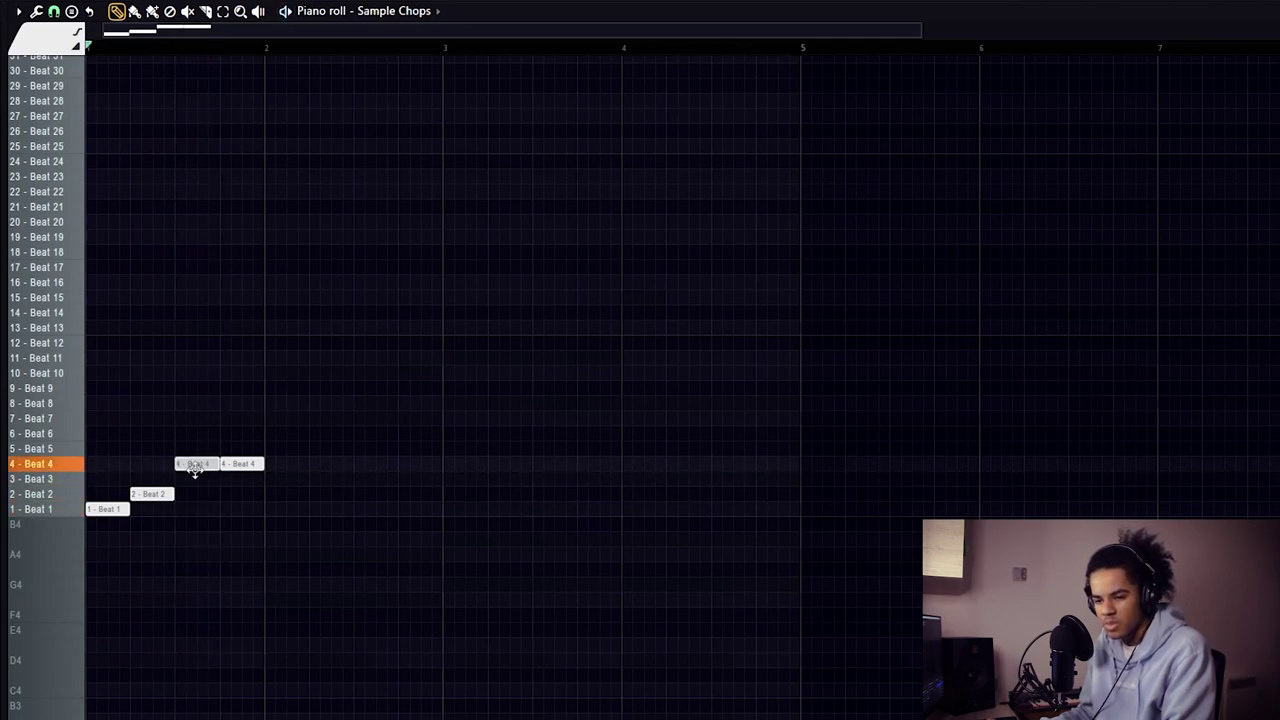
drag(224, 463, 258, 477)
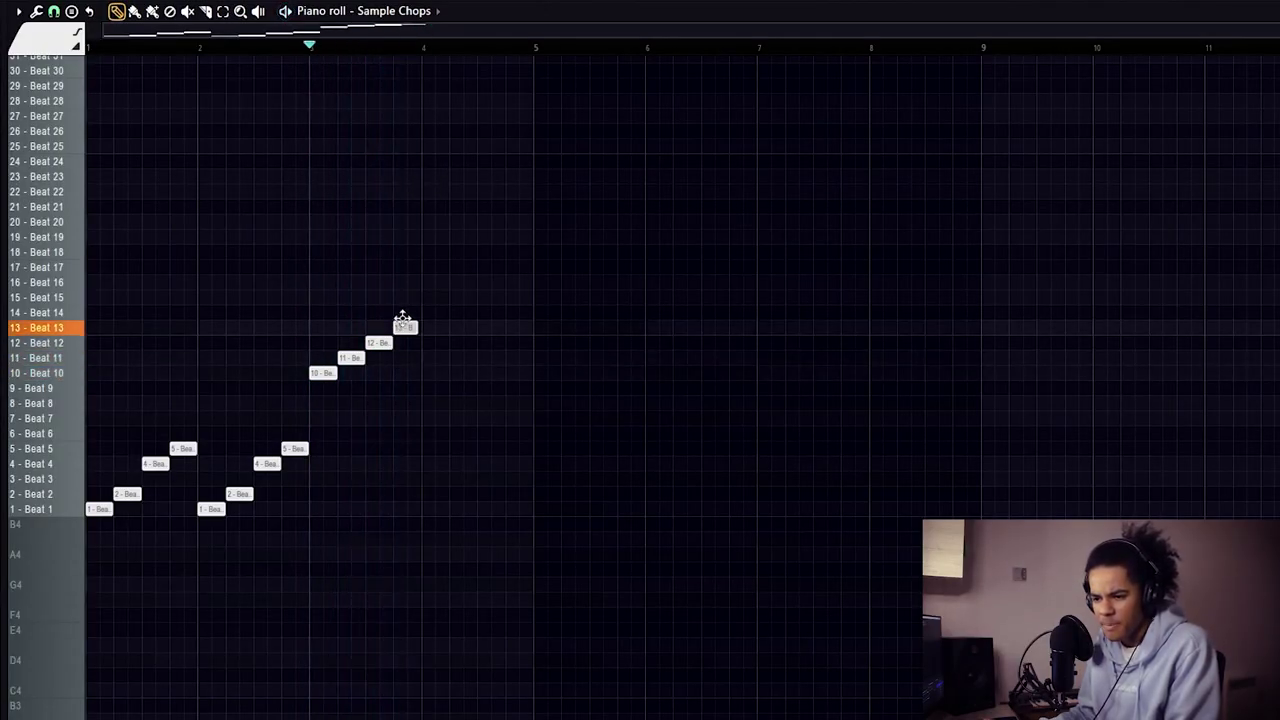
drag(405, 328, 403, 360)
key(space)
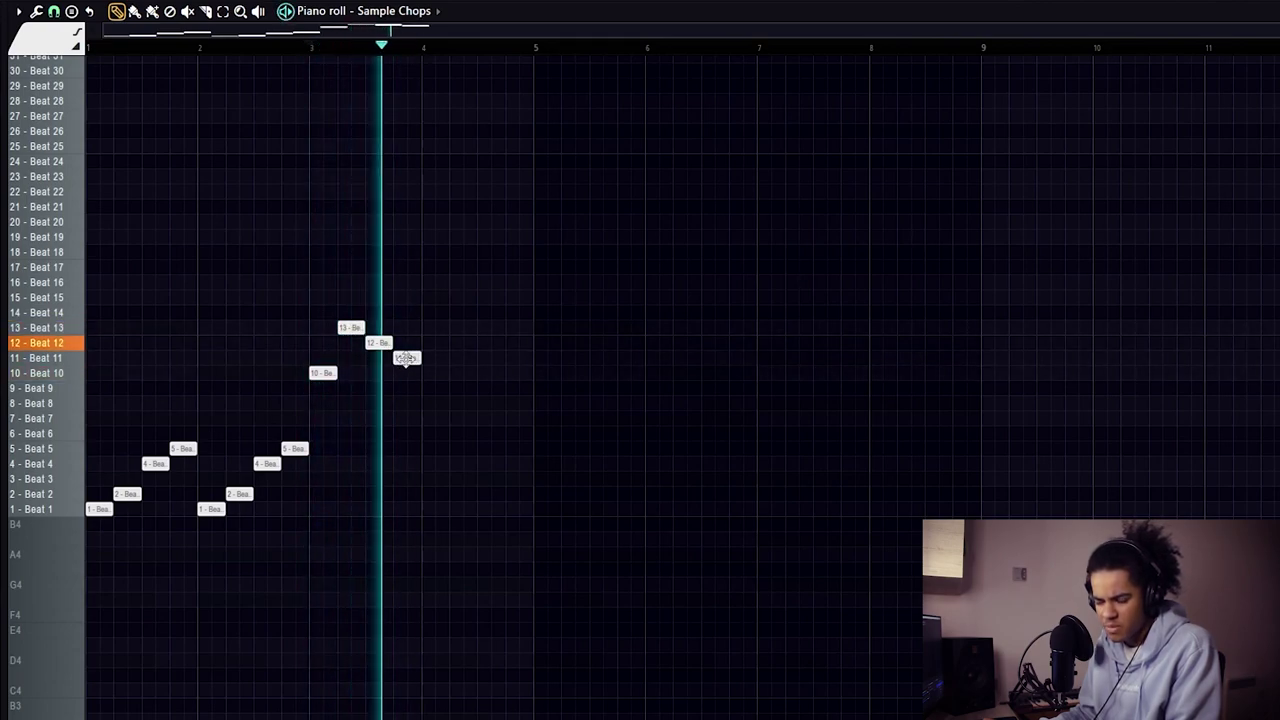
drag(487, 298, 257, 384)
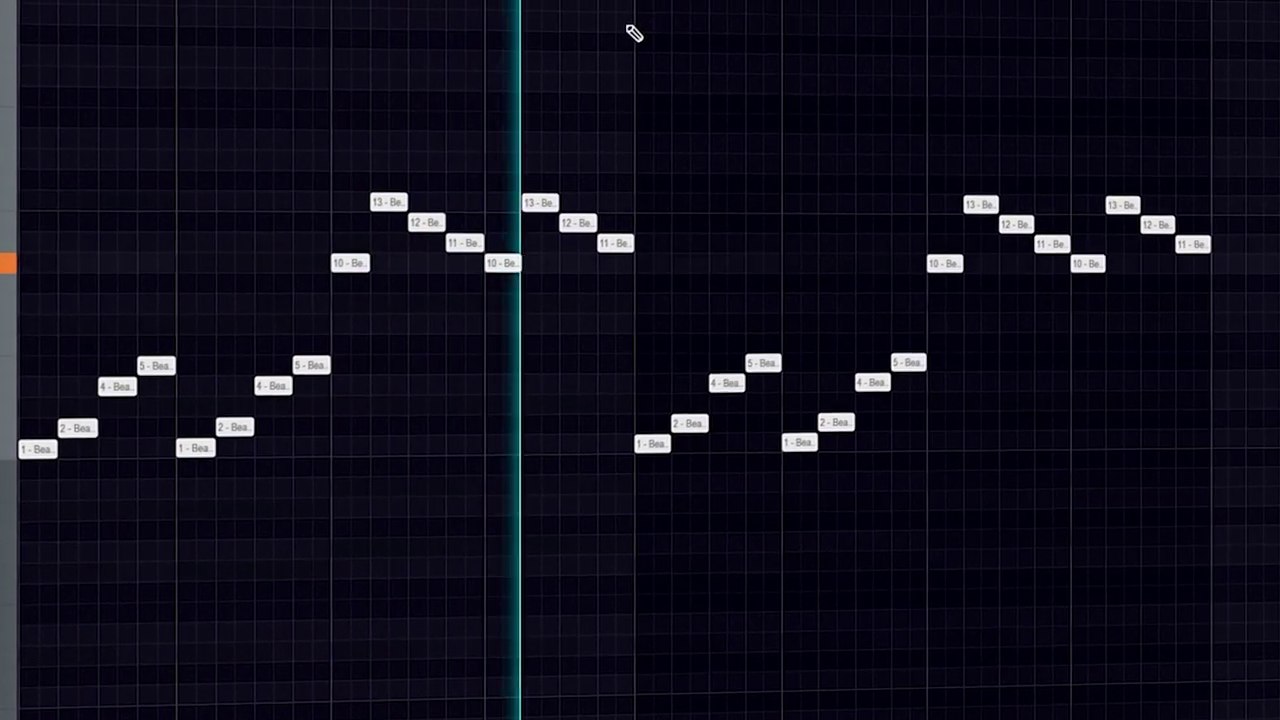
Step: Vary the repeated chops by changing the third slice of bar 6 to Beat 2 and lowering a slice in bar 8
drag(846, 364, 843, 440)
key(shift+Down)
key(shift+Down)
right_click(757, 197)
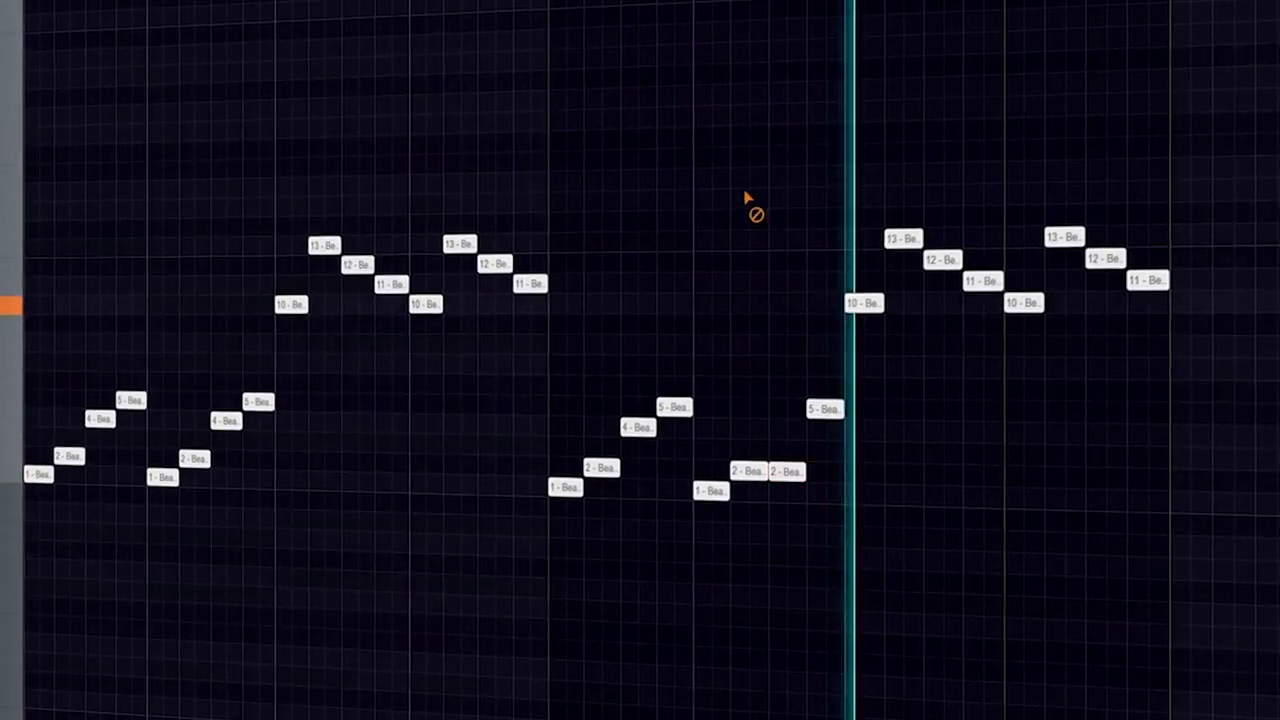
drag(1130, 222, 1108, 295)
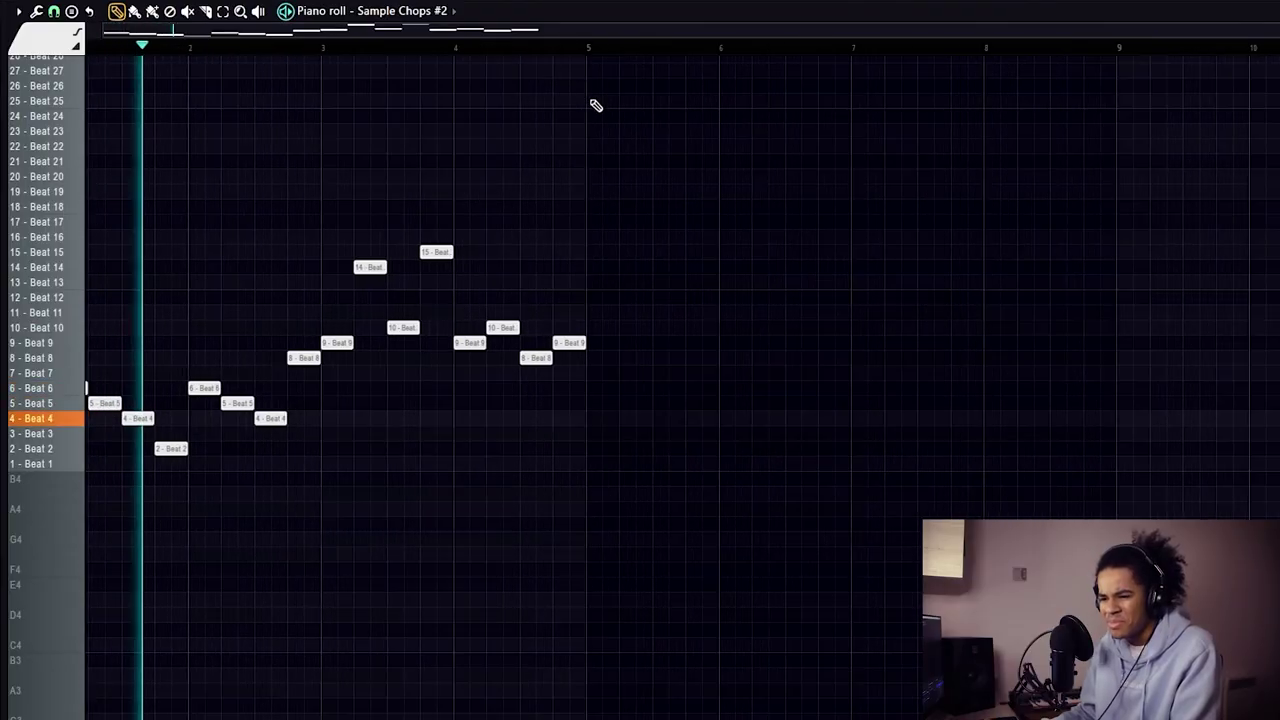
Step: Change the first slice of bar 4 in Sample Chops #2 to Beat 12 and duplicate the four-bar sequence into bars 5 to 8
scroll(595, 140, down, 1)
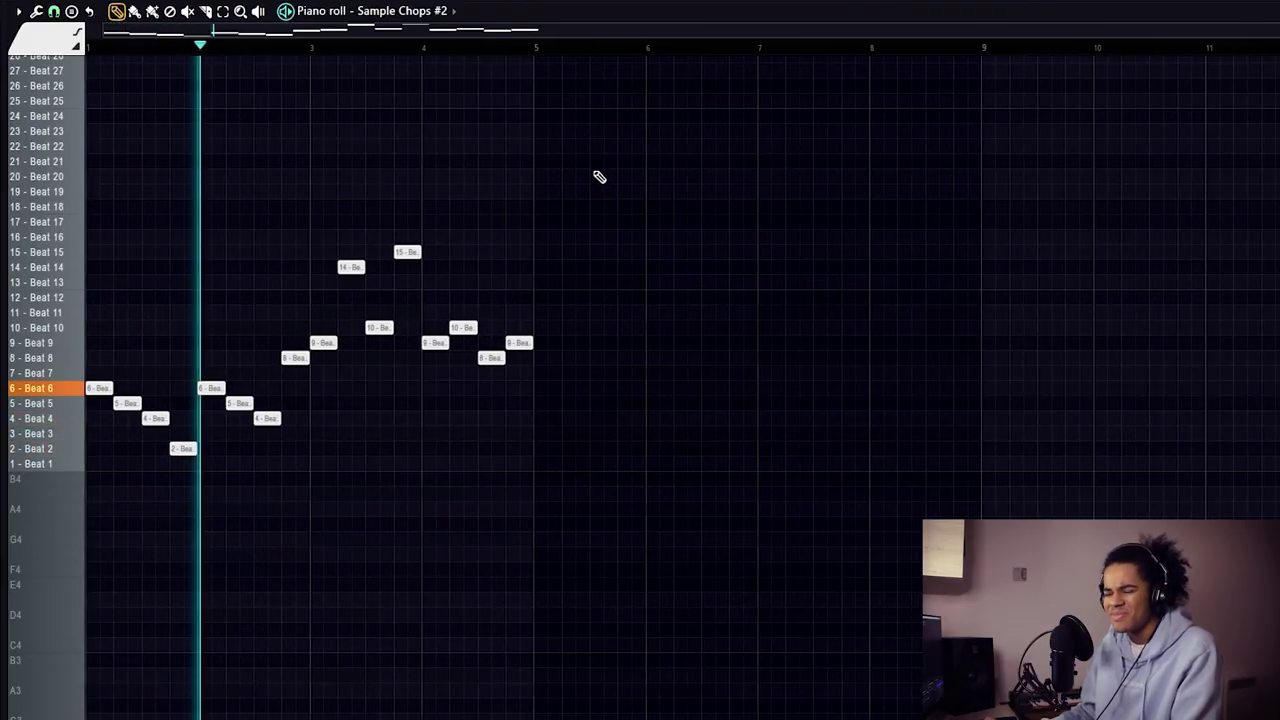
drag(427, 334, 440, 313)
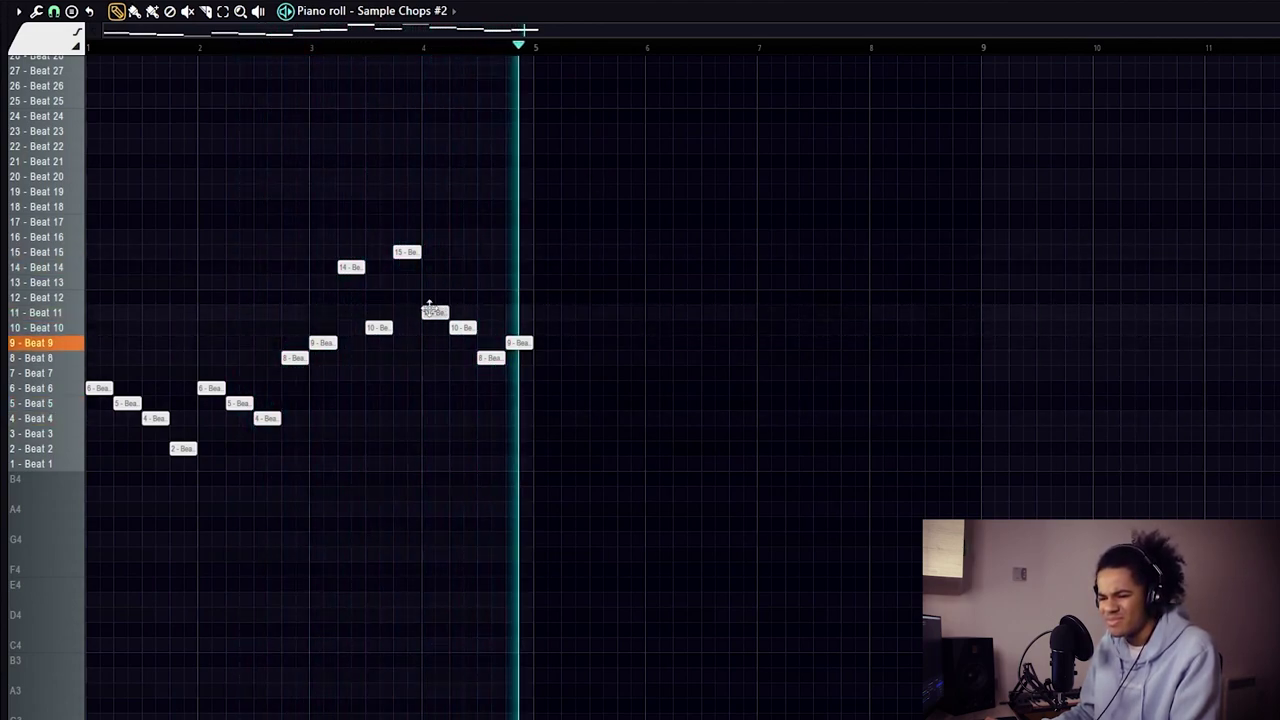
drag(435, 305, 435, 297)
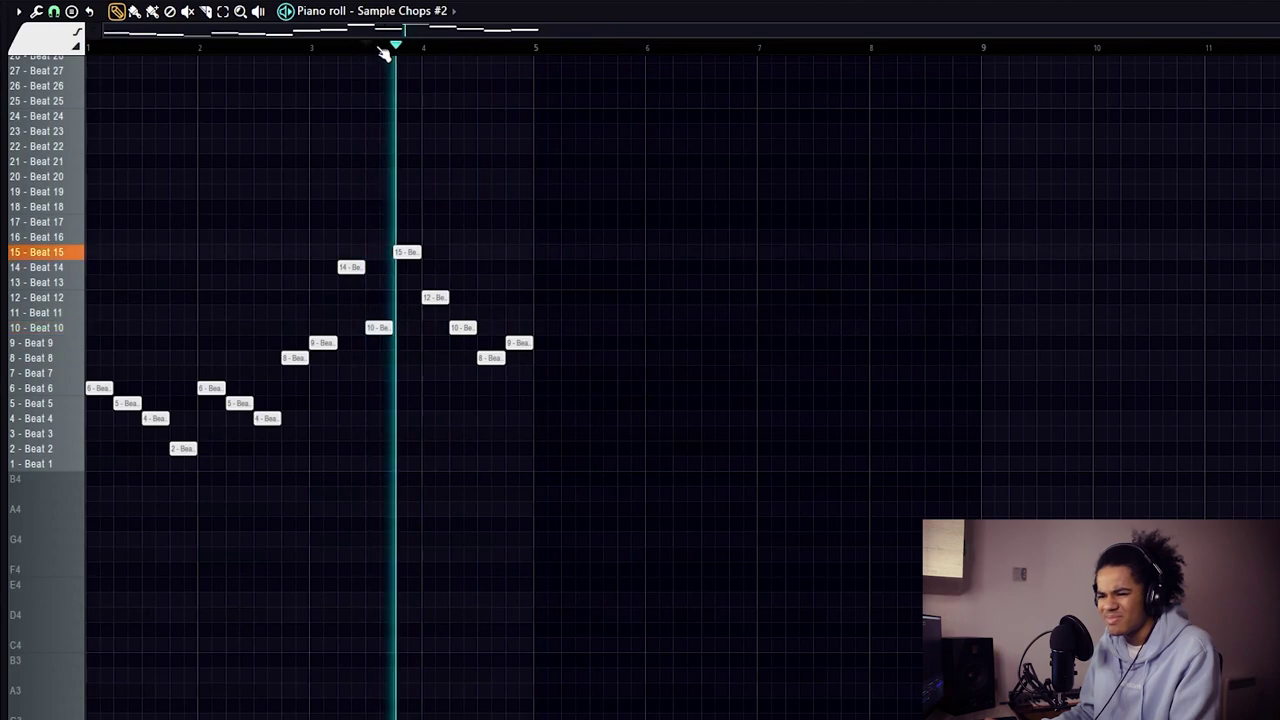
key(ctrl+b)
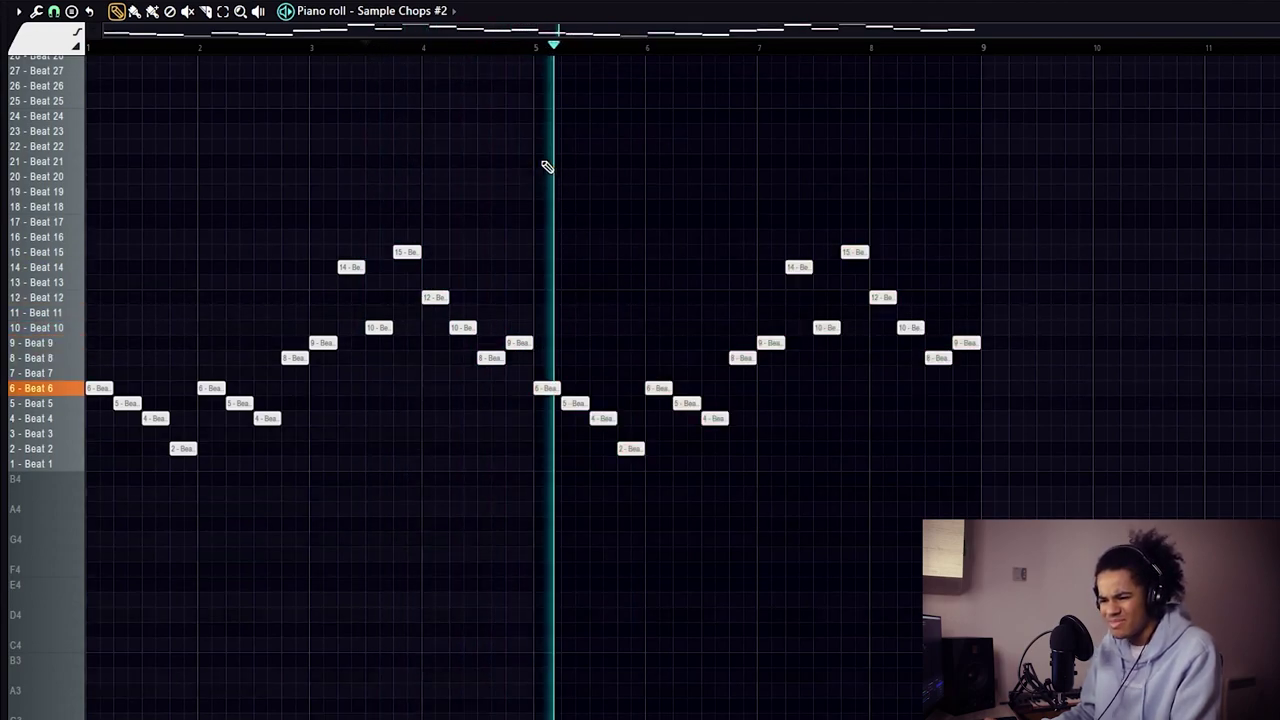
scroll(572, 100, down, 3)
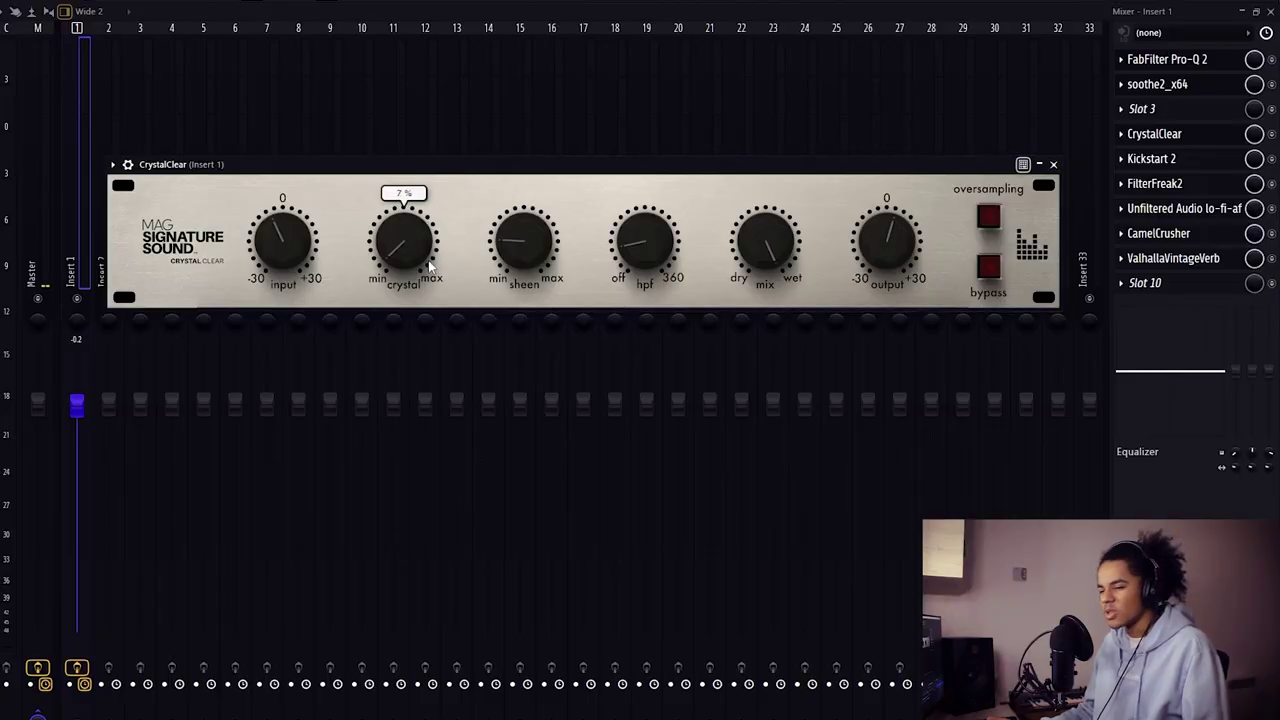
Step: Open the Kickstart 2 and FilterFreak2 effects on mixer Insert 1 to review their settings
click(1150, 158)
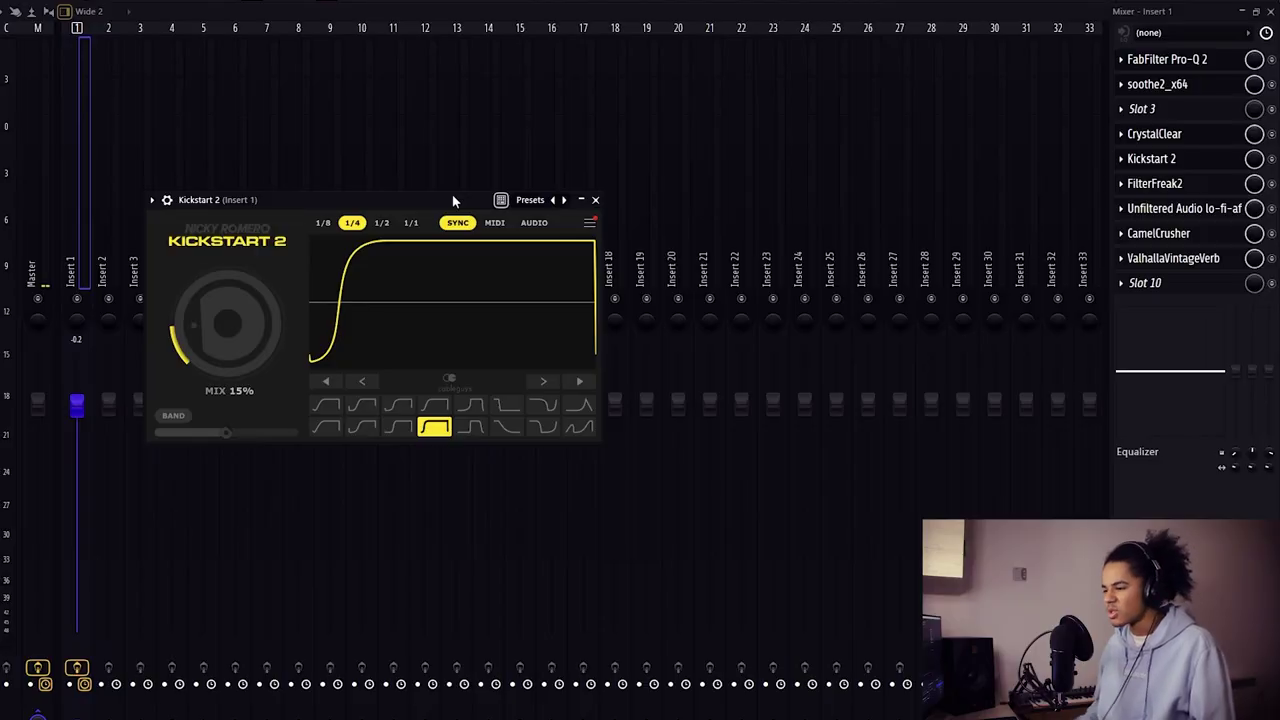
click(1176, 188)
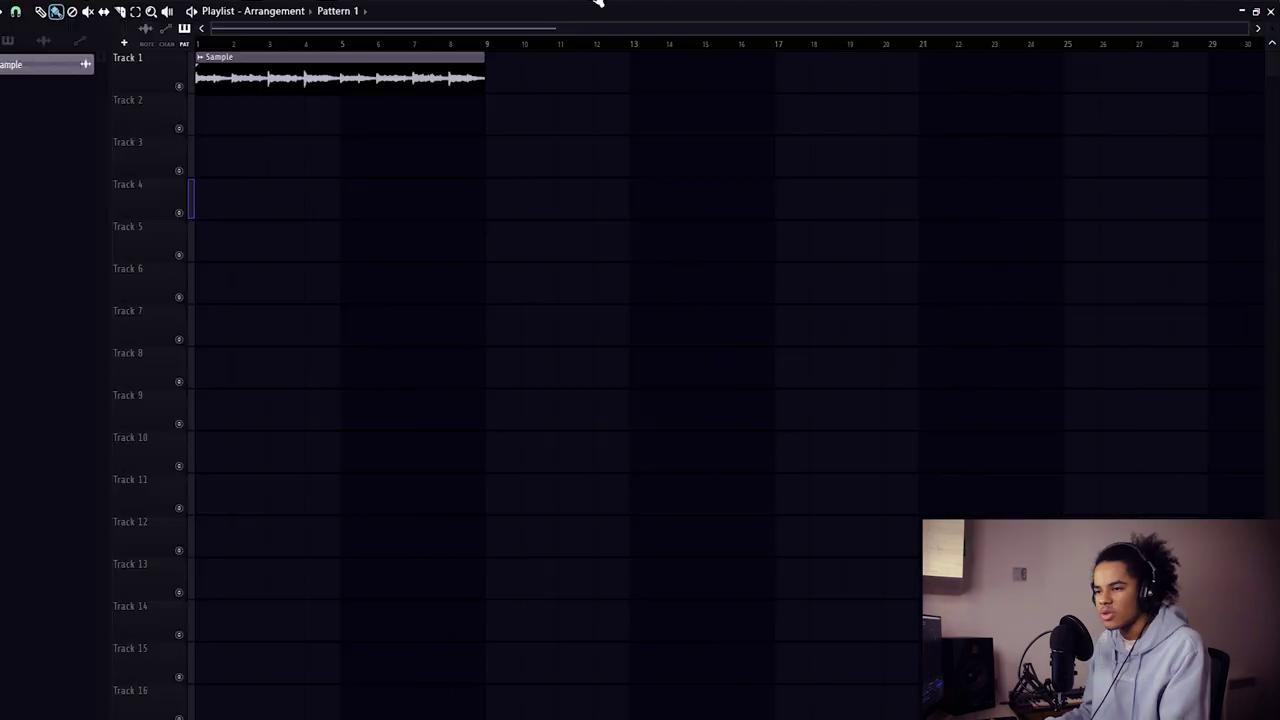
Step: Load the dickindadope hat from the hats folder as a channel and extend its two-bar run of C5 eighth notes across eight bars
key(F6)
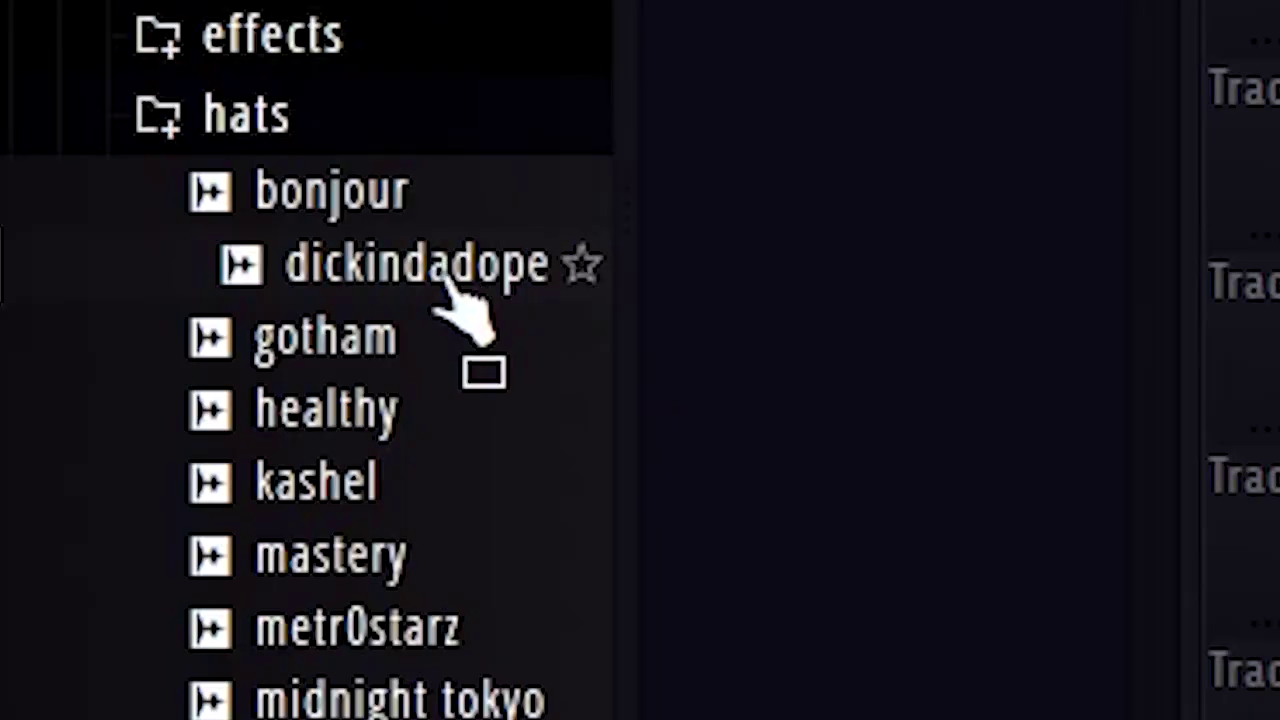
drag(443, 278, 418, 455)
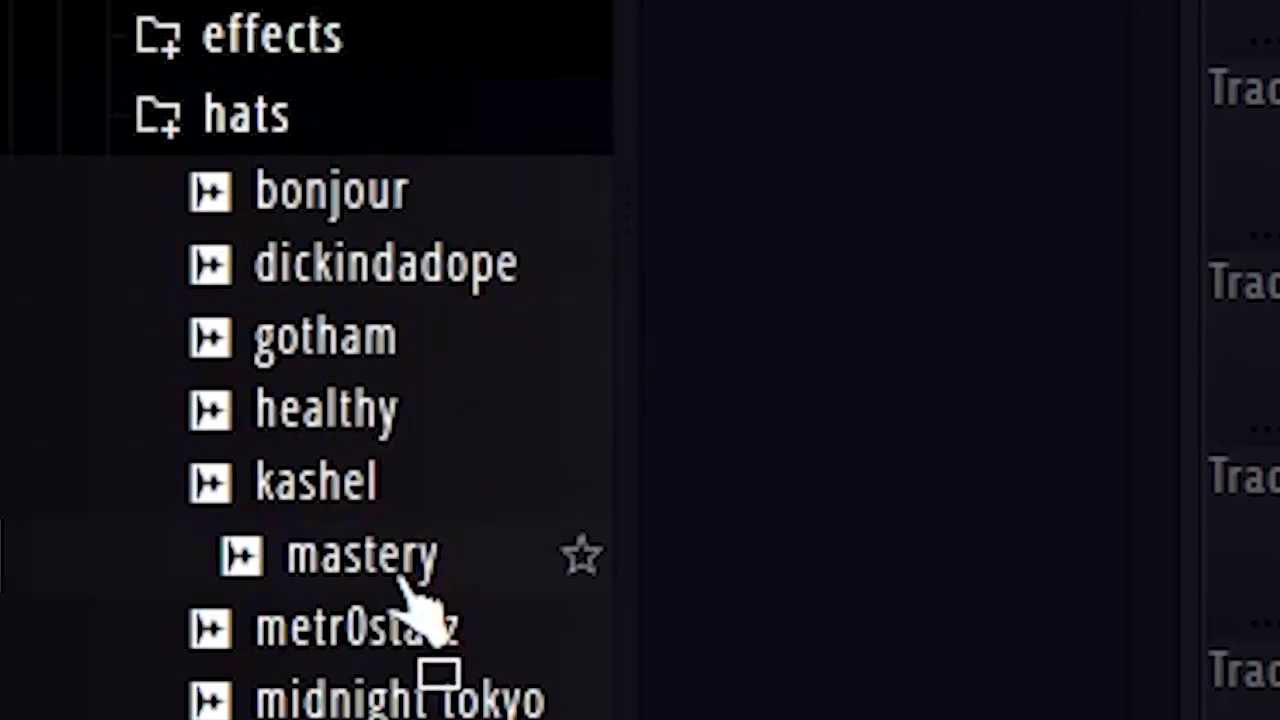
drag(410, 235, 607, 335)
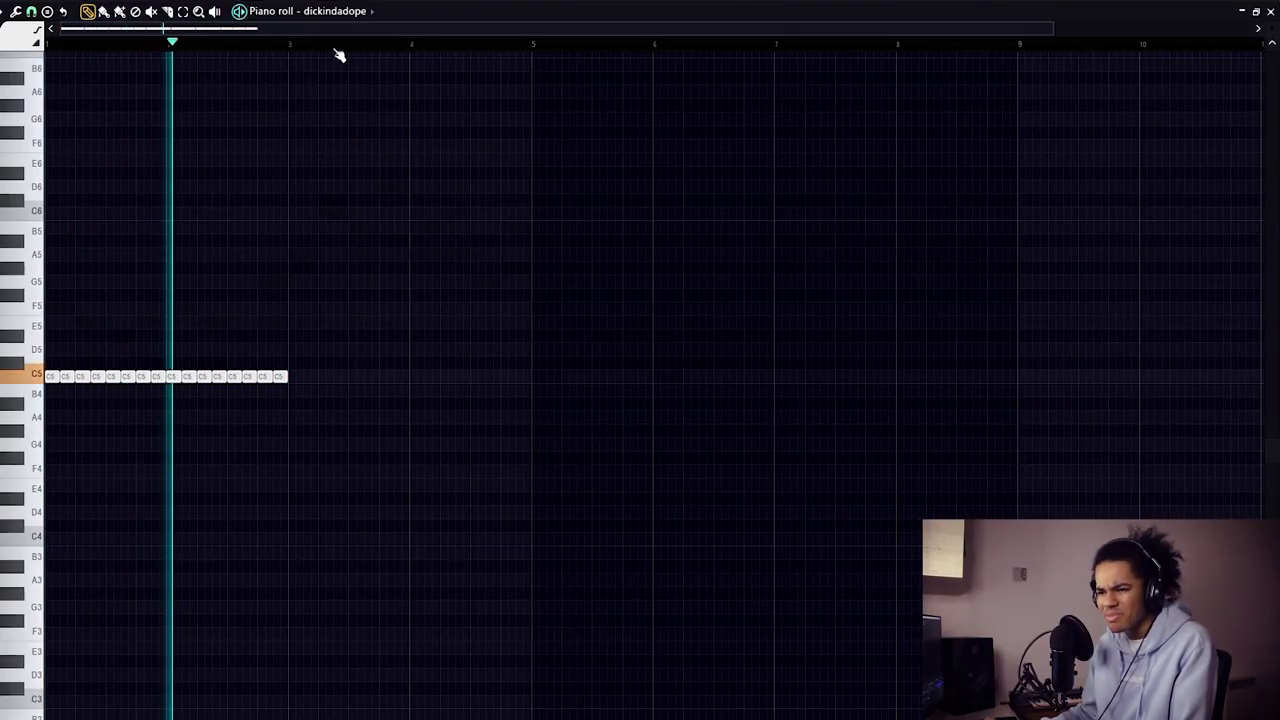
key(ctrl+b)
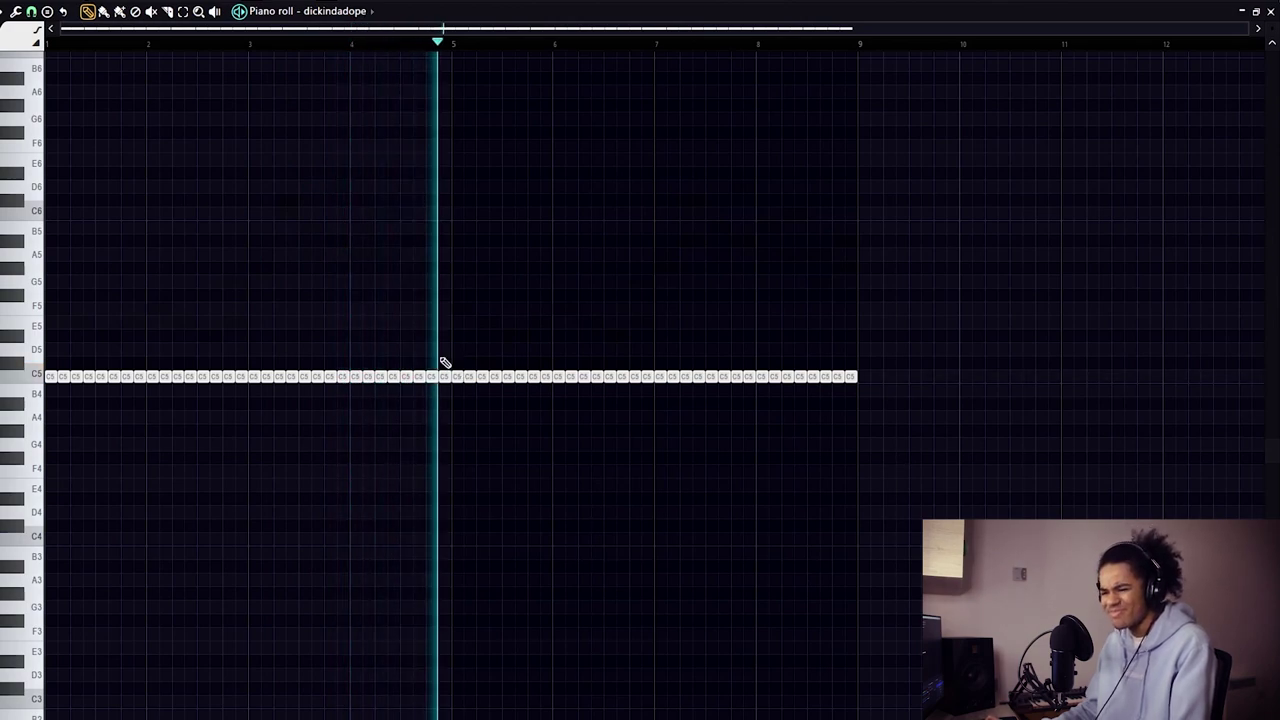
Step: Add a G4 hat roll at the end of bar 8 and scale the velocity of the E5 roll in bar 3
scroll(382, 46, up, 4)
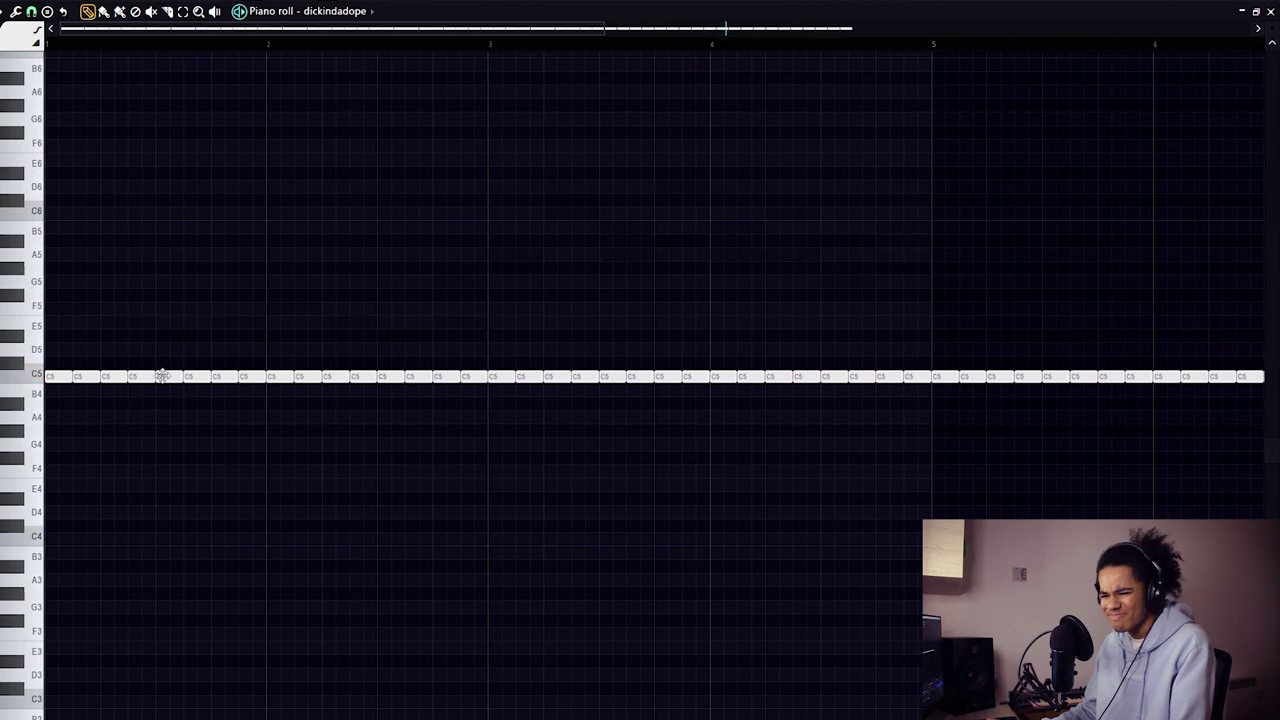
key(space)
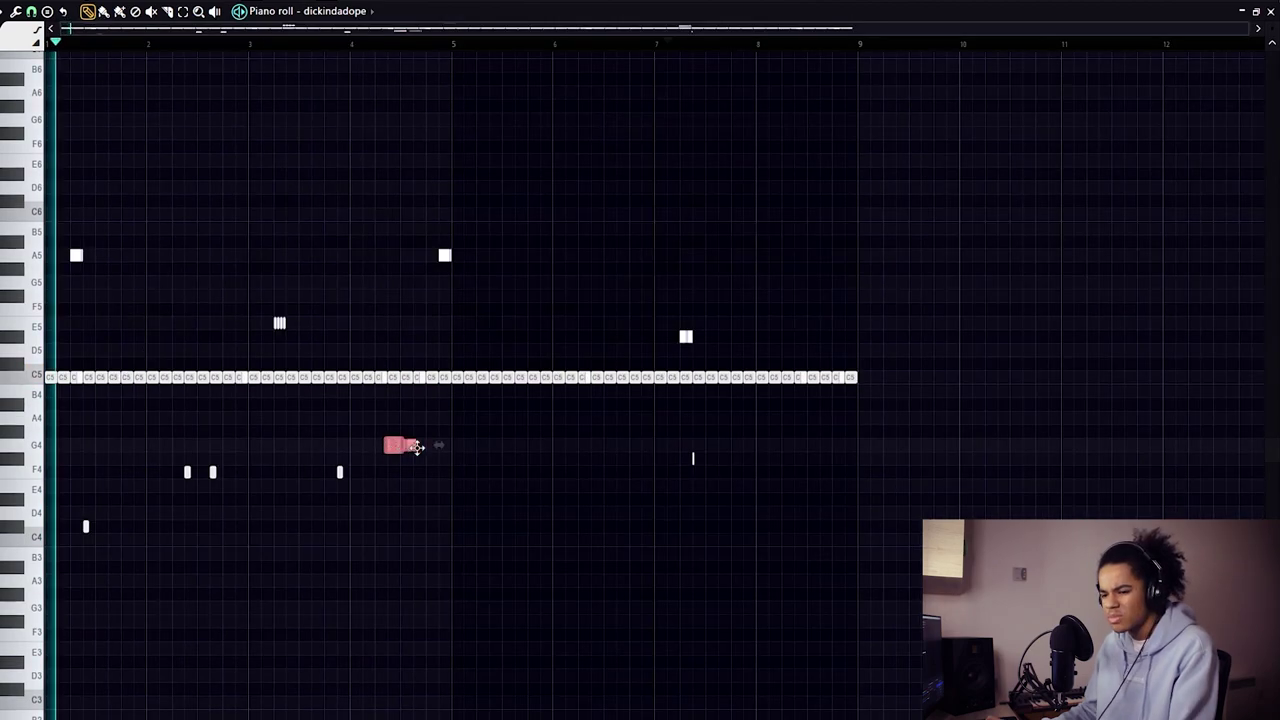
click(840, 471)
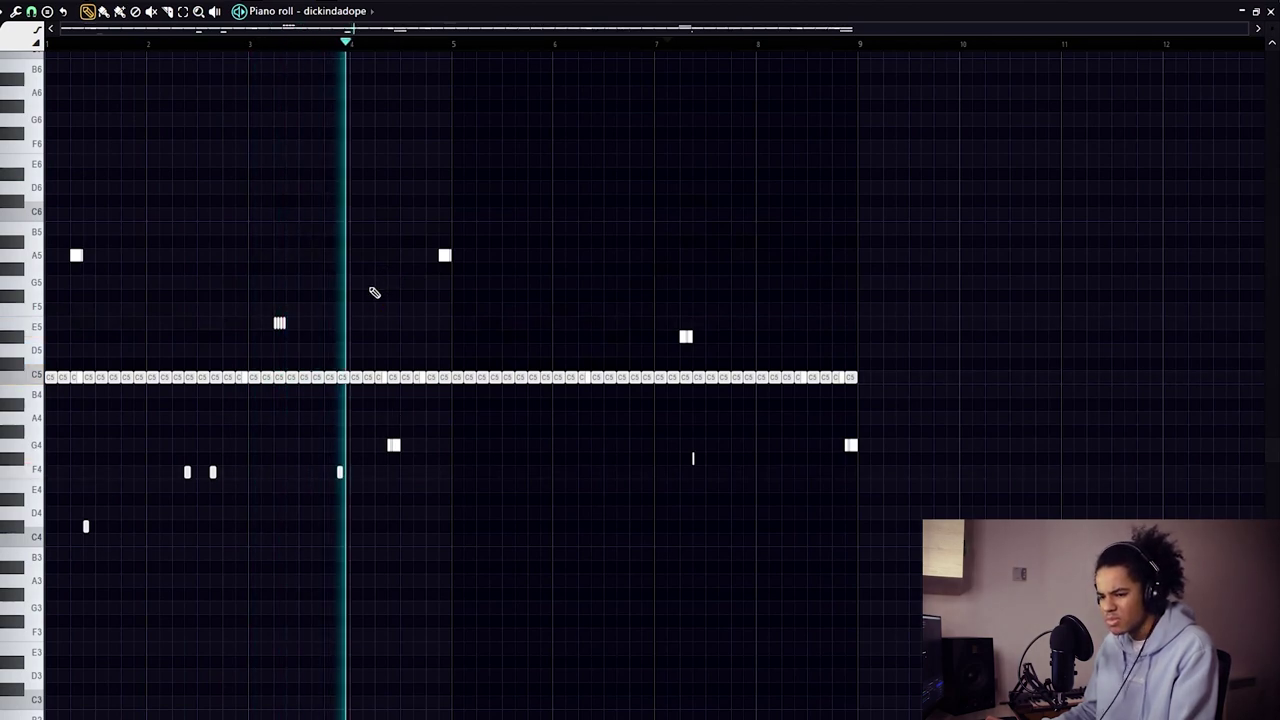
drag(341, 289, 258, 343)
key(alt+x)
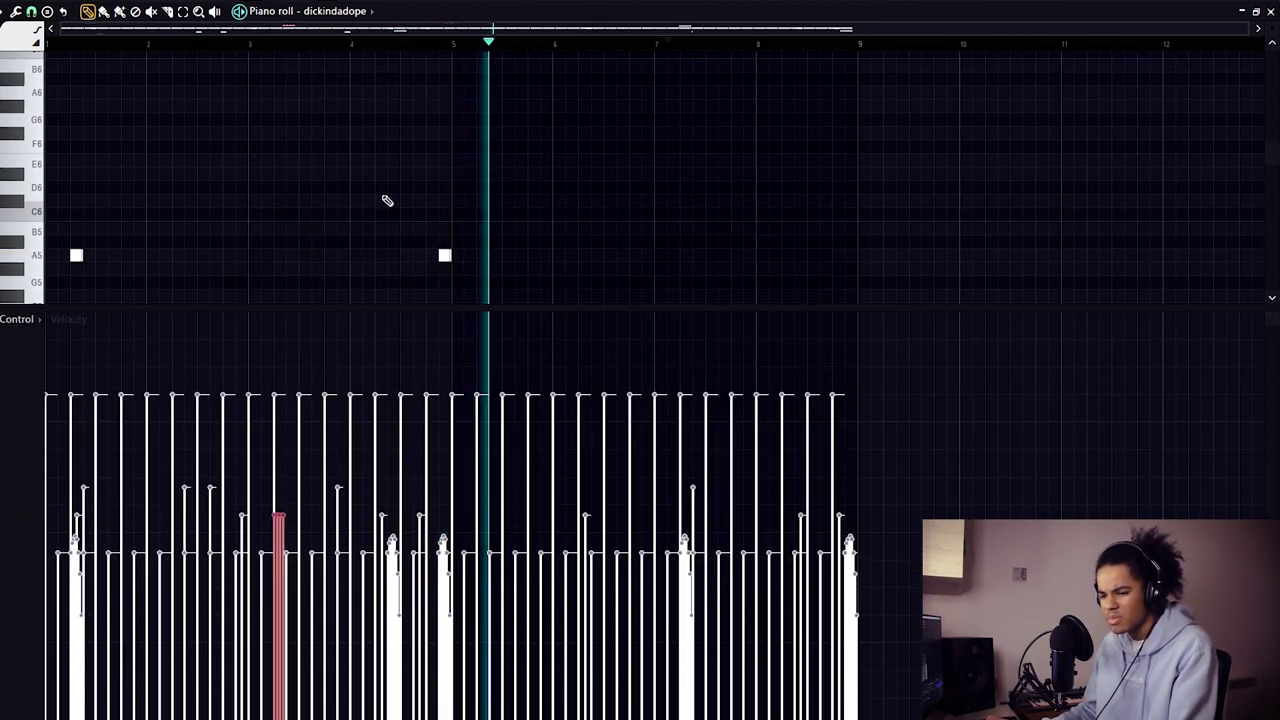
click(385, 310)
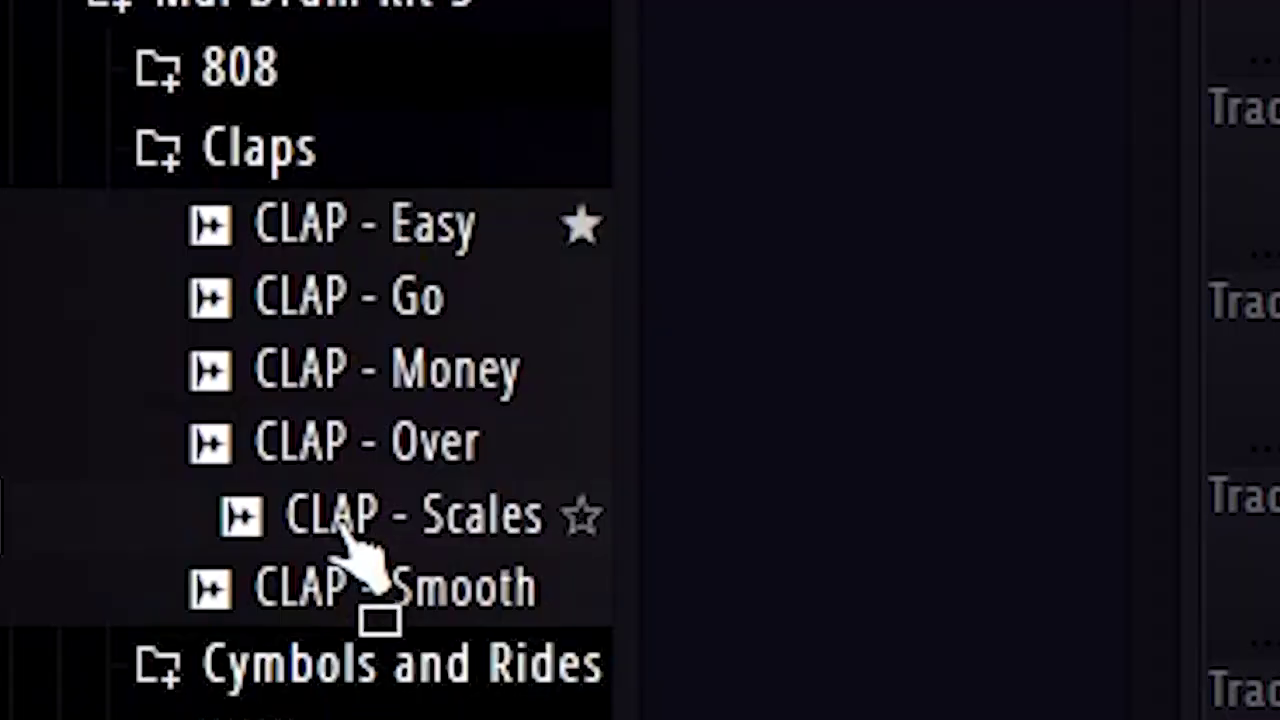
Step: Load the CLAP - Easy sample as a channel and place a clap on the third beat of every bar
drag(337, 529, 615, 345)
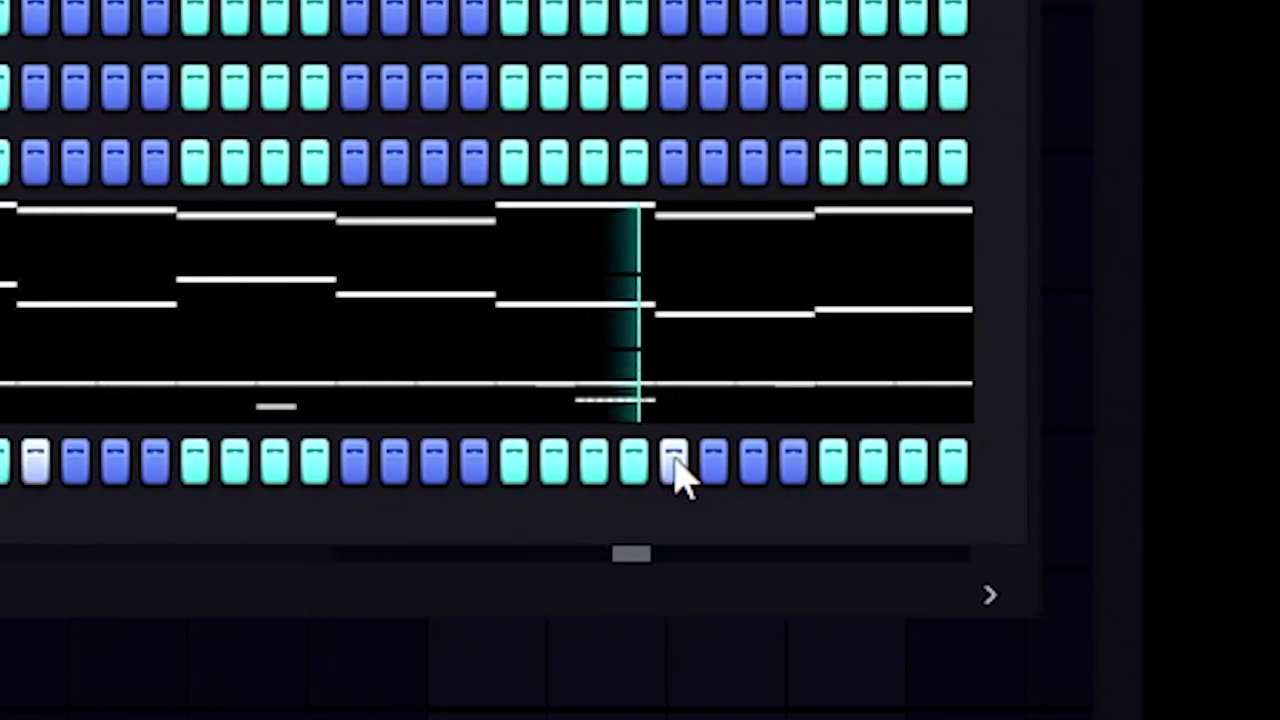
click(461, 272)
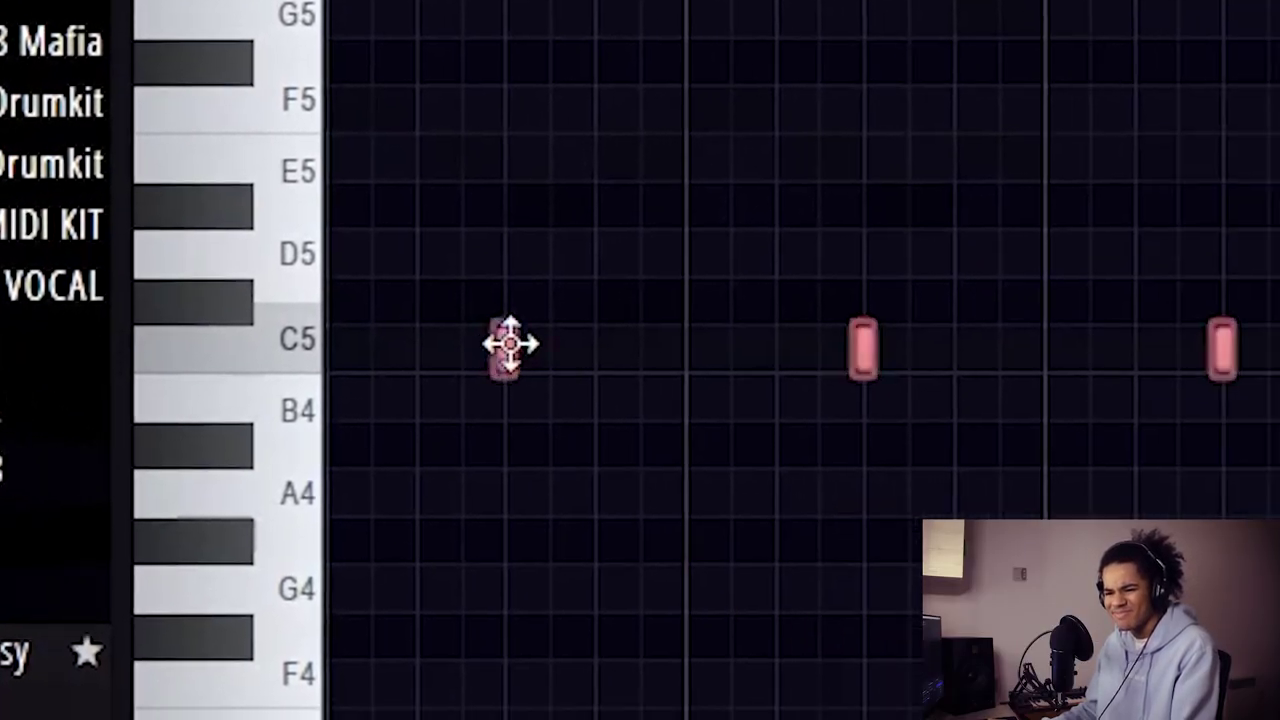
click(417, 363)
drag(631, 355, 562, 328)
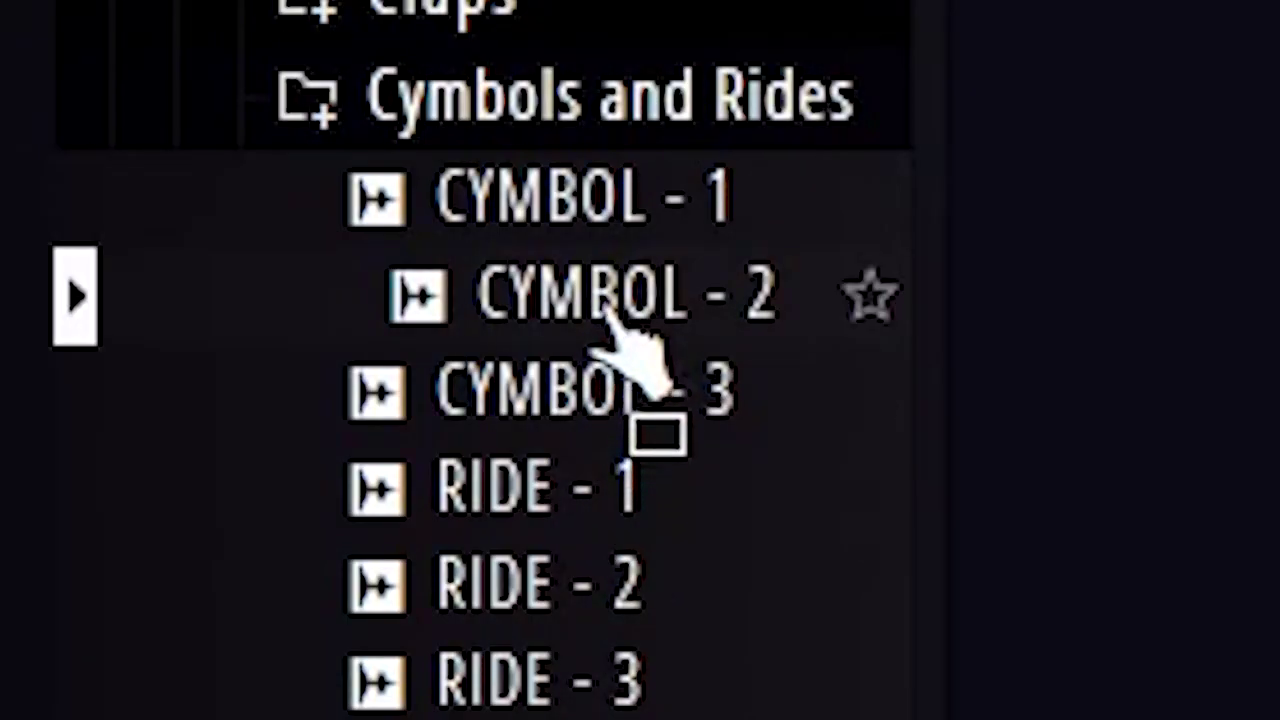
Step: Add CYMBOL - 2 and Open Hat - Breeze as channels and repeat the open hat's C5 note on beat 2 of every second bar
drag(608, 312, 626, 349)
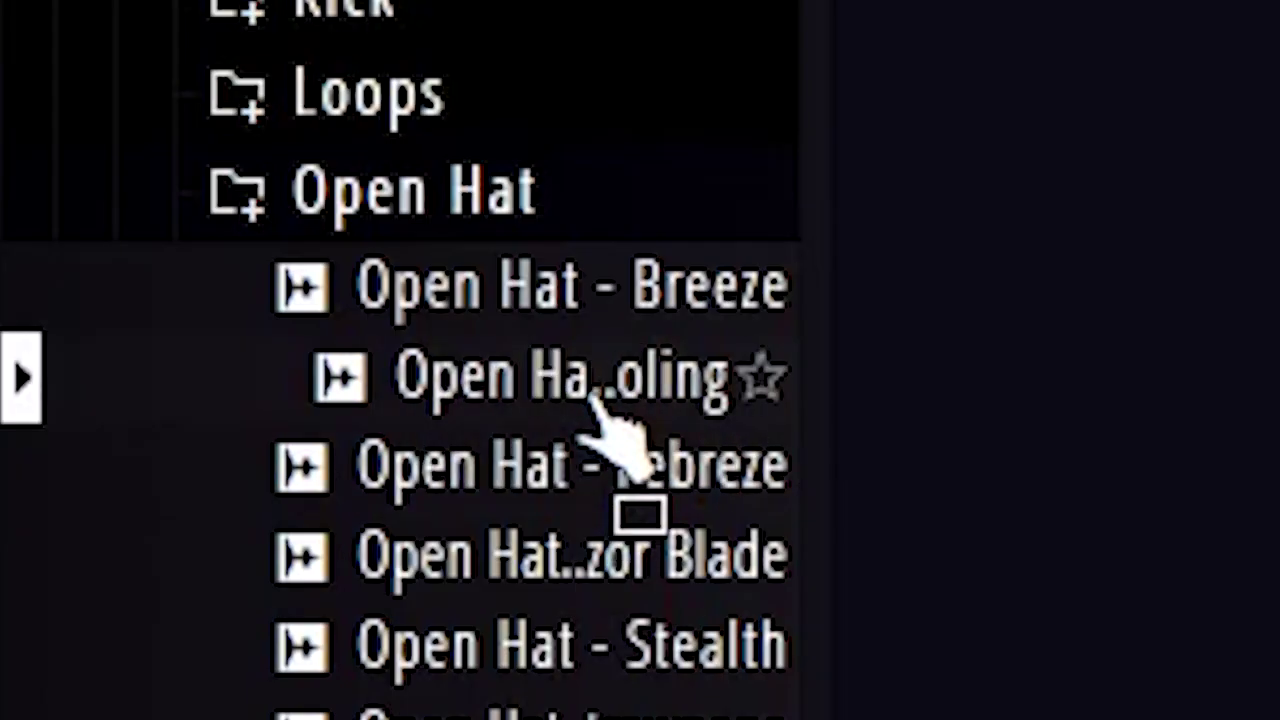
drag(120, 300, 418, 291)
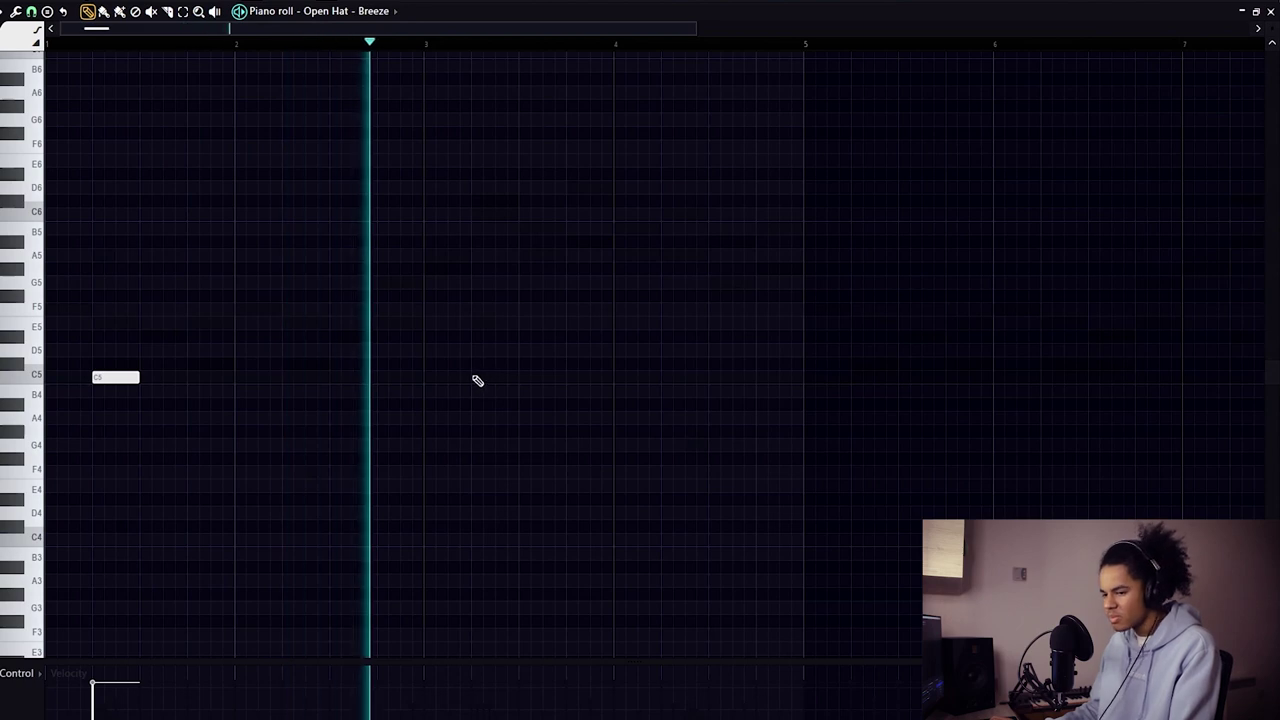
key(ctrl+a)
key(ctrl+b)
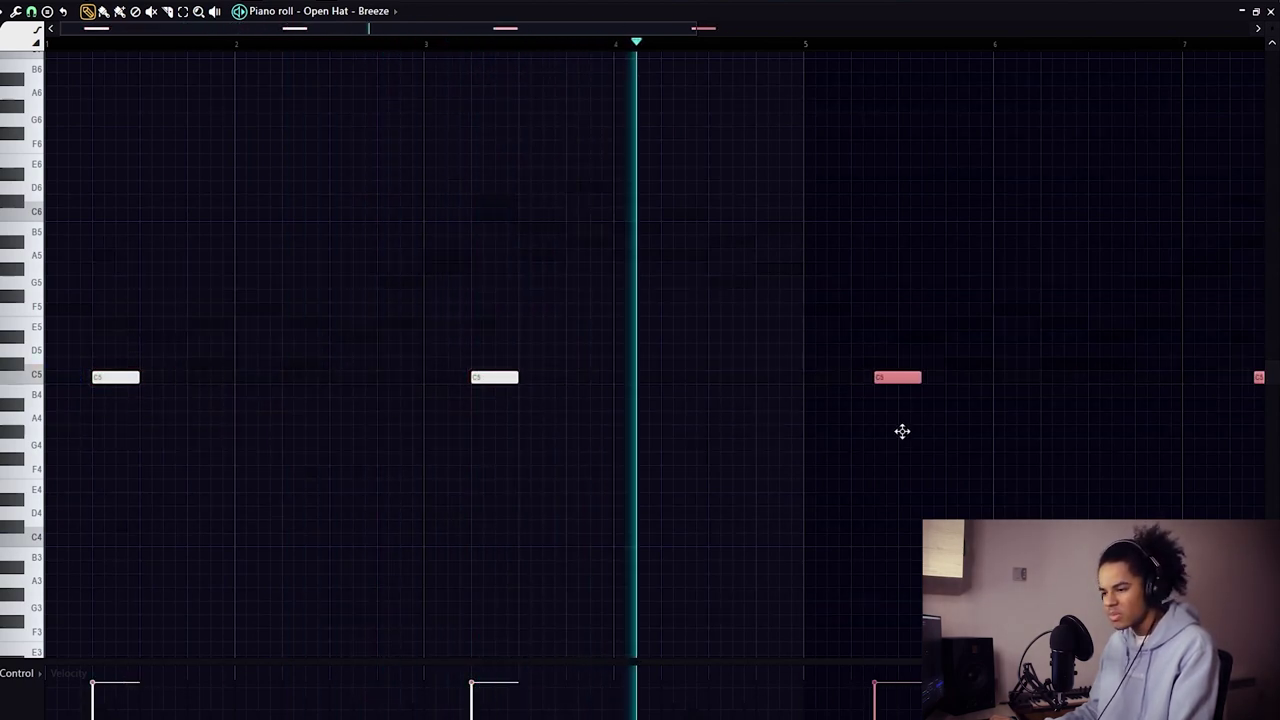
ctrl+click(882, 441)
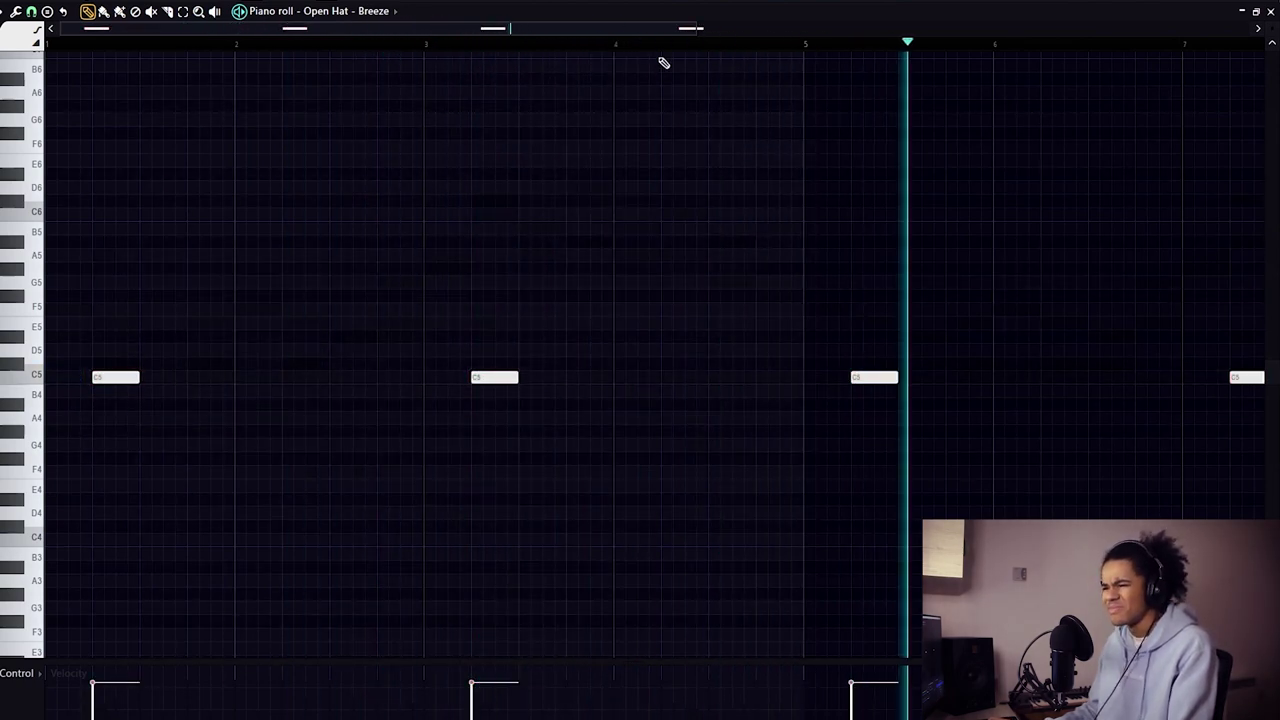
Step: Load the bounce percussion sample as a channel and add a C5 hit near the start of bar 6
scroll(662, 58, down, 4)
scroll(660, 47, down, 2)
scroll(660, 47, down, 2)
scroll(603, 277, up, 5)
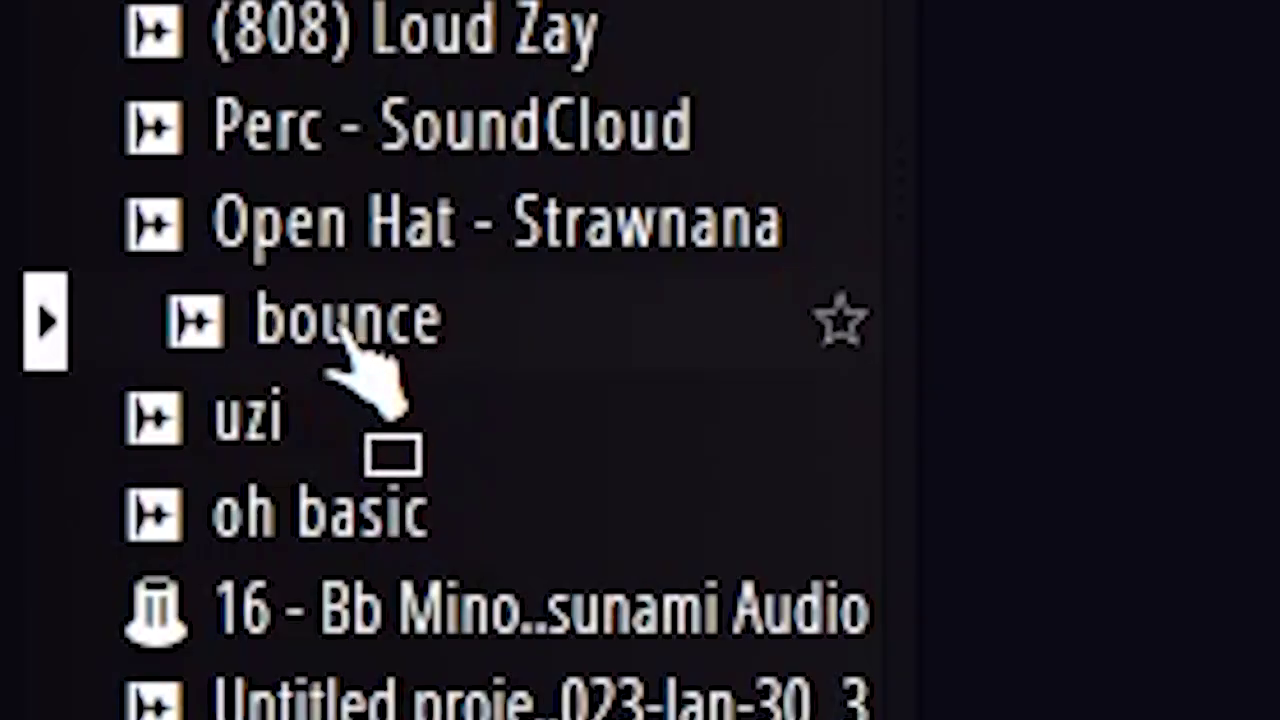
drag(357, 357, 620, 345)
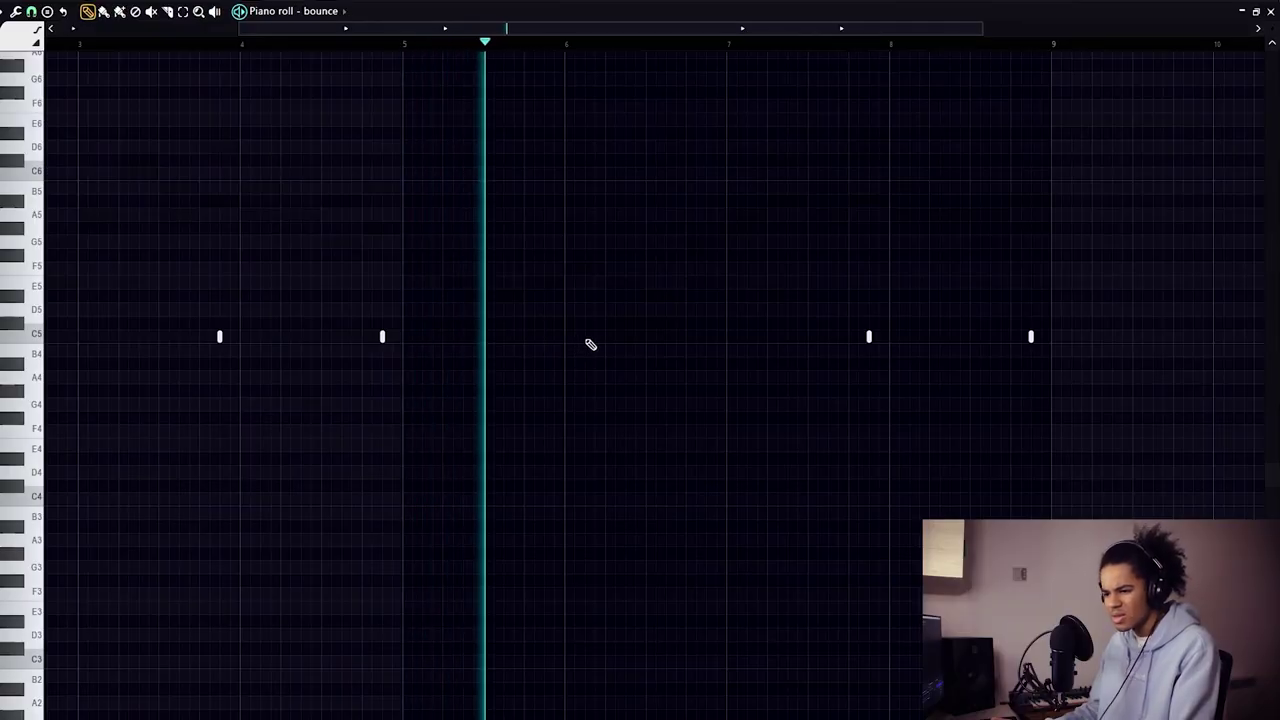
click(586, 338)
Step: Review the C5 hits of the uzi percussion in the piano roll and return to the channel list
click(345, 12)
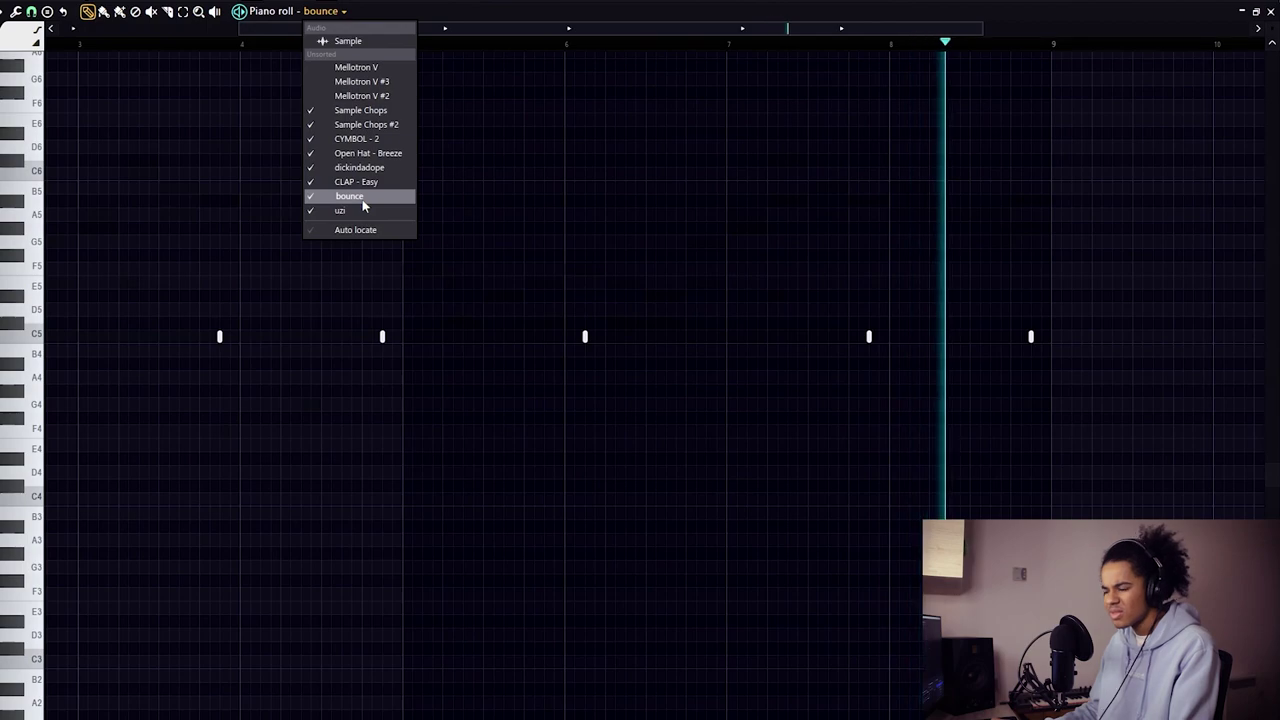
click(364, 197)
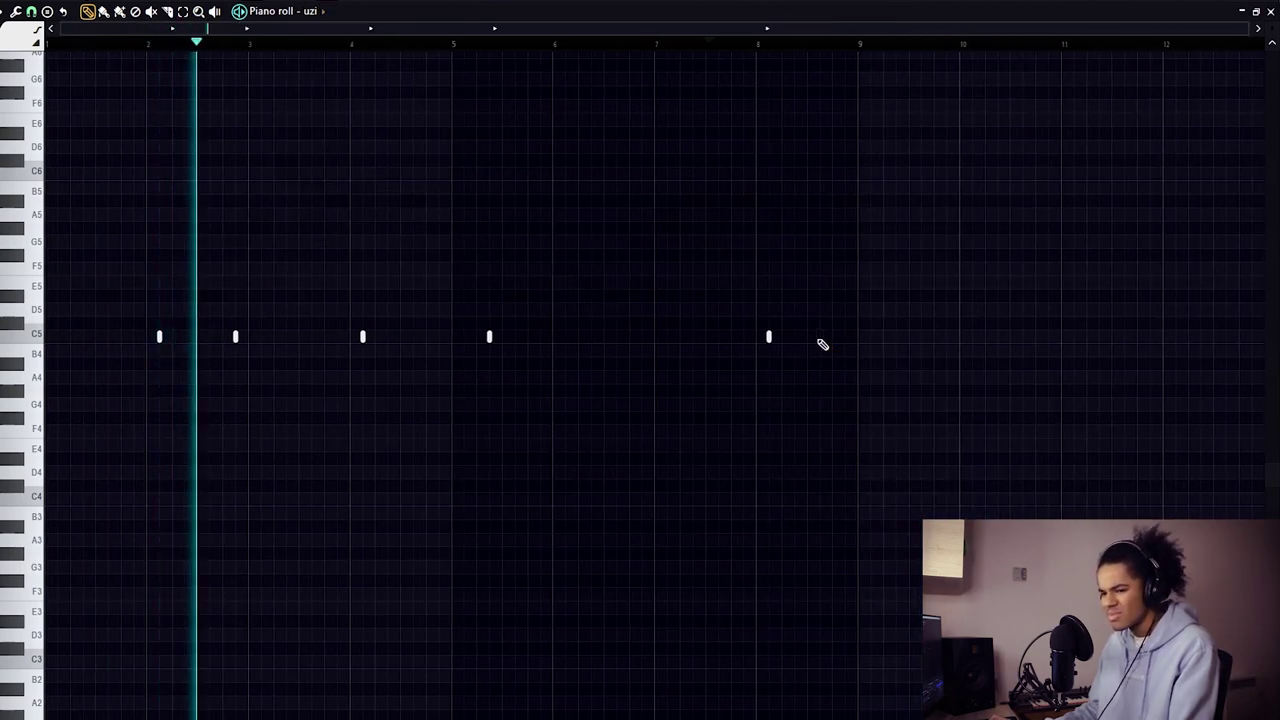
click(580, 3)
click(598, 3)
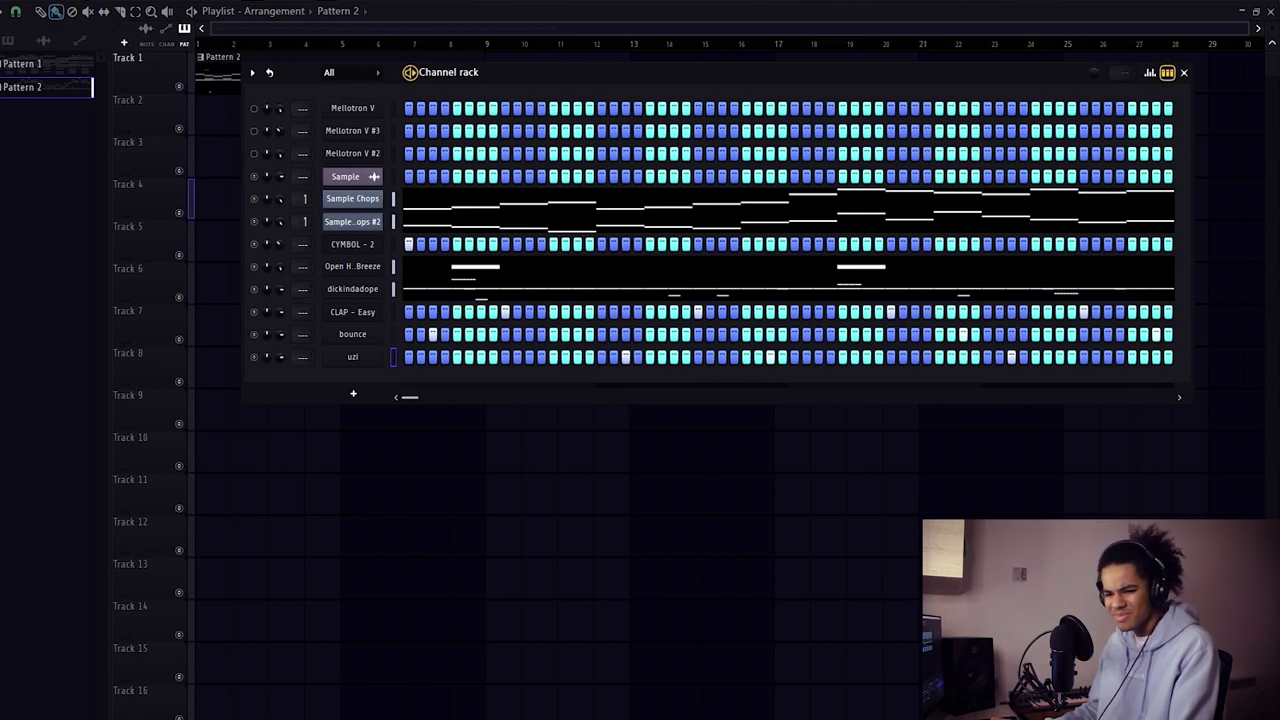
Step: Load Perc - SoundCloud as a new channel and place a hit on step 15 of bar 1
drag(53, 418, 345, 383)
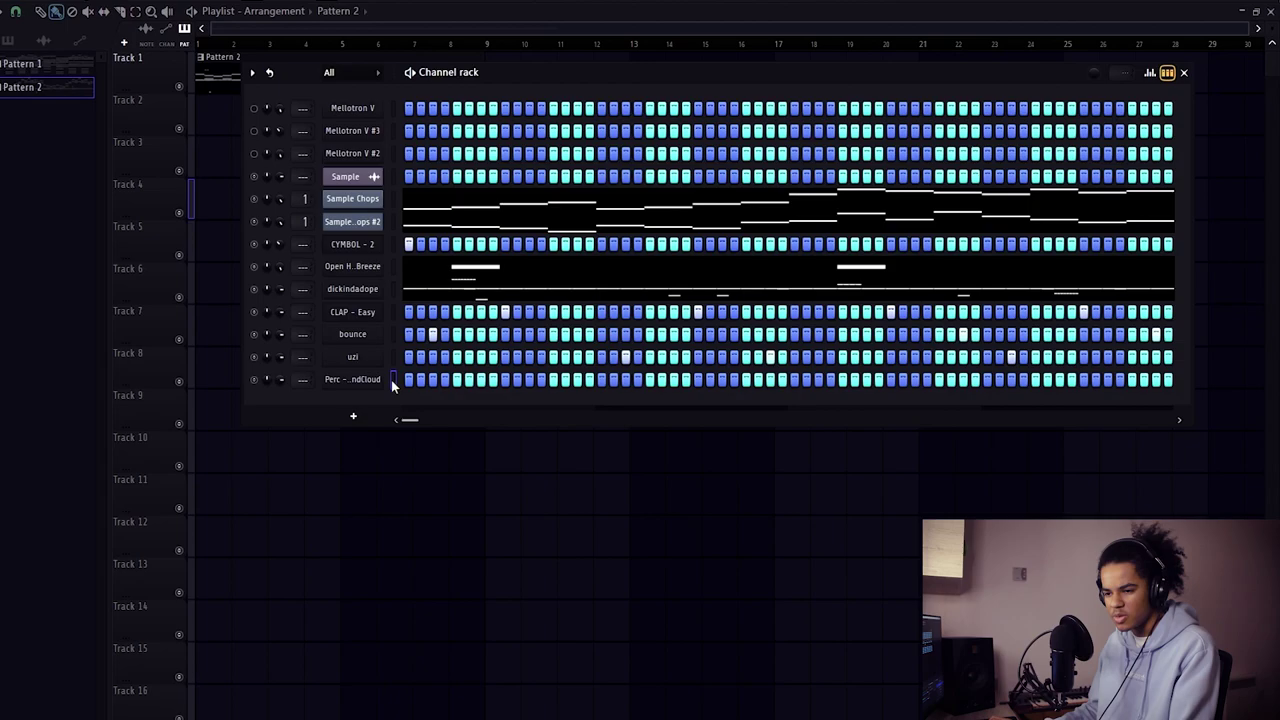
click(375, 382)
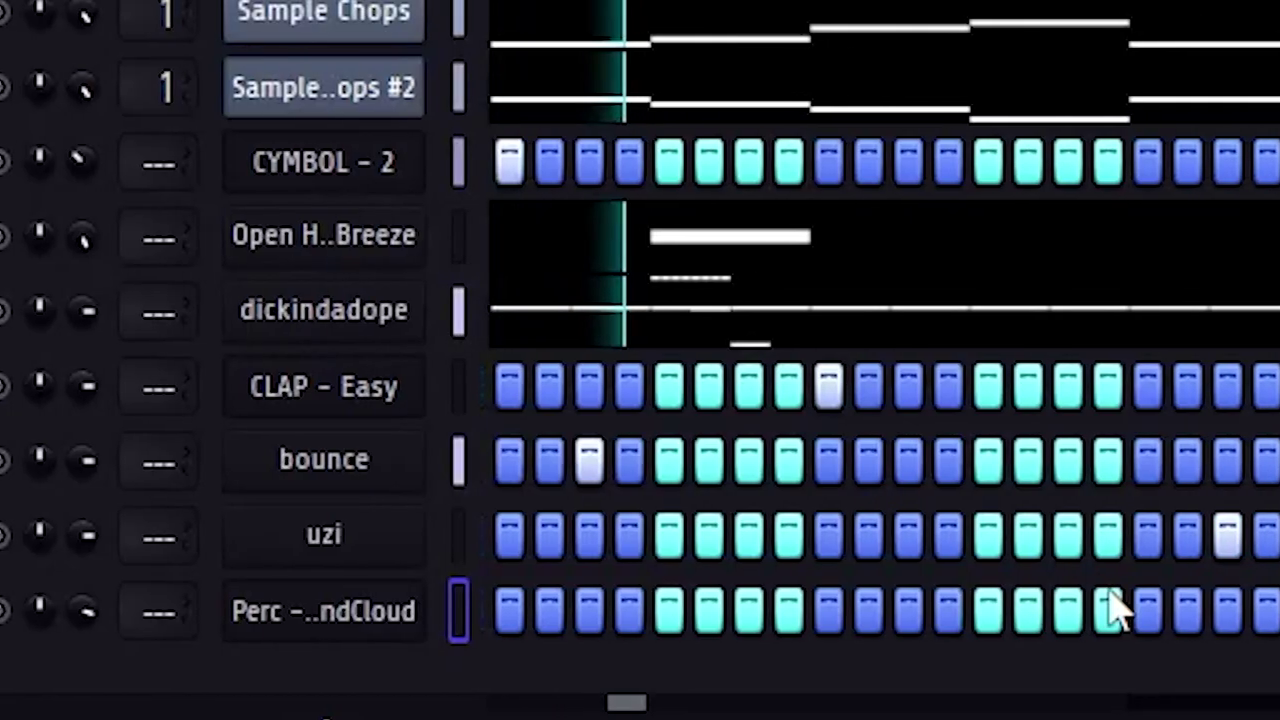
click(1066, 611)
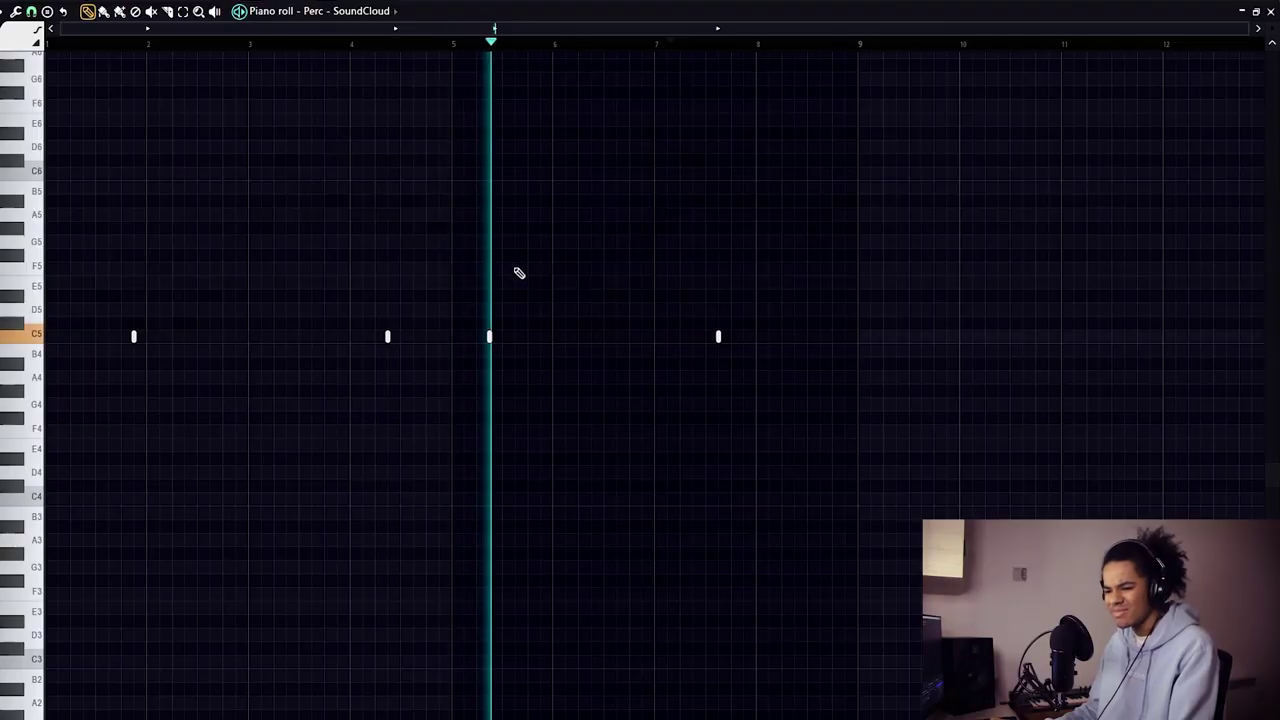
Step: Delete the Perc - SoundCloud hits in bars 5 and 6
right_click(489, 336)
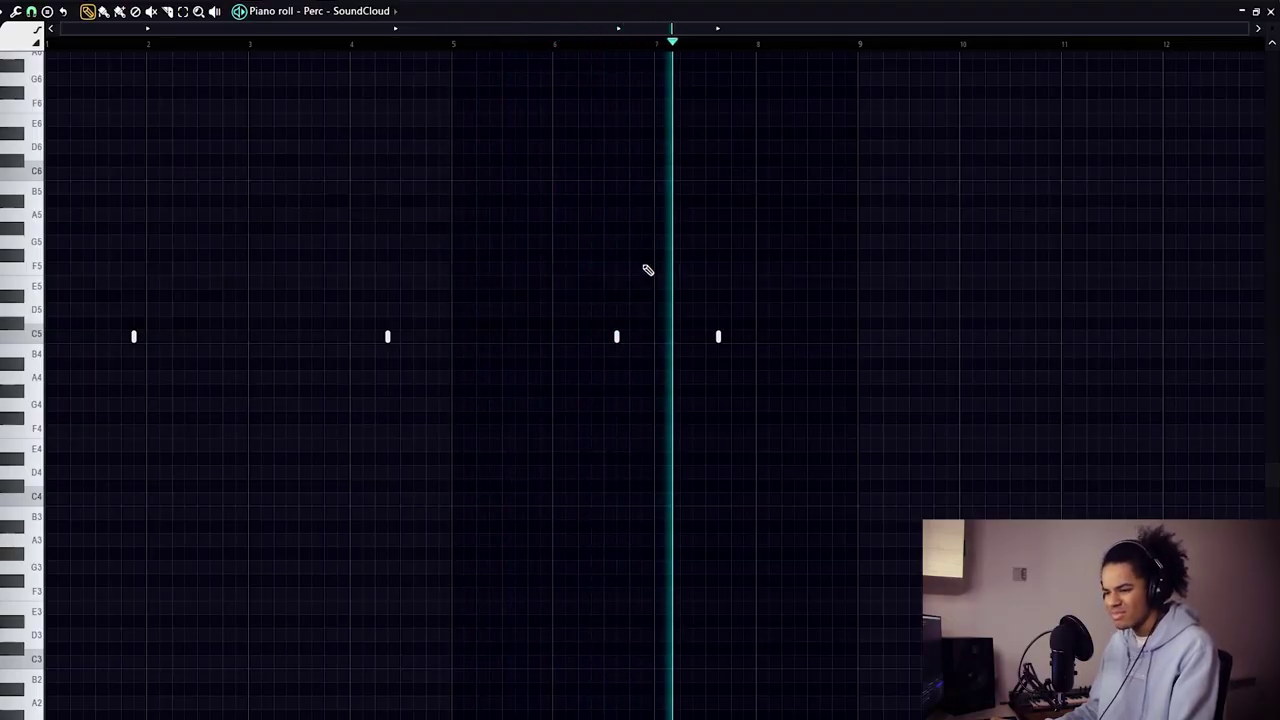
right_click(616, 336)
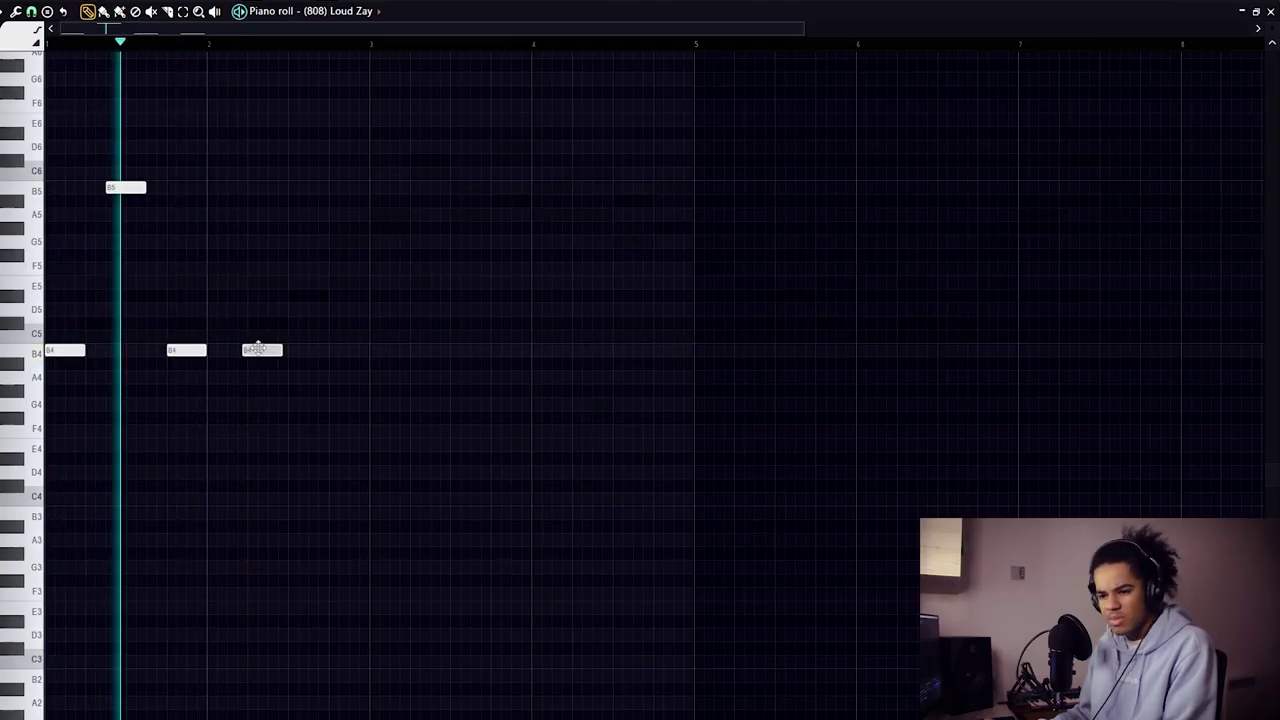
Step: Shift the first B4 note in bar 2 of the (808) Loud Zay slightly later and add E5 notes in bars 3 and 4
drag(257, 349, 262, 349)
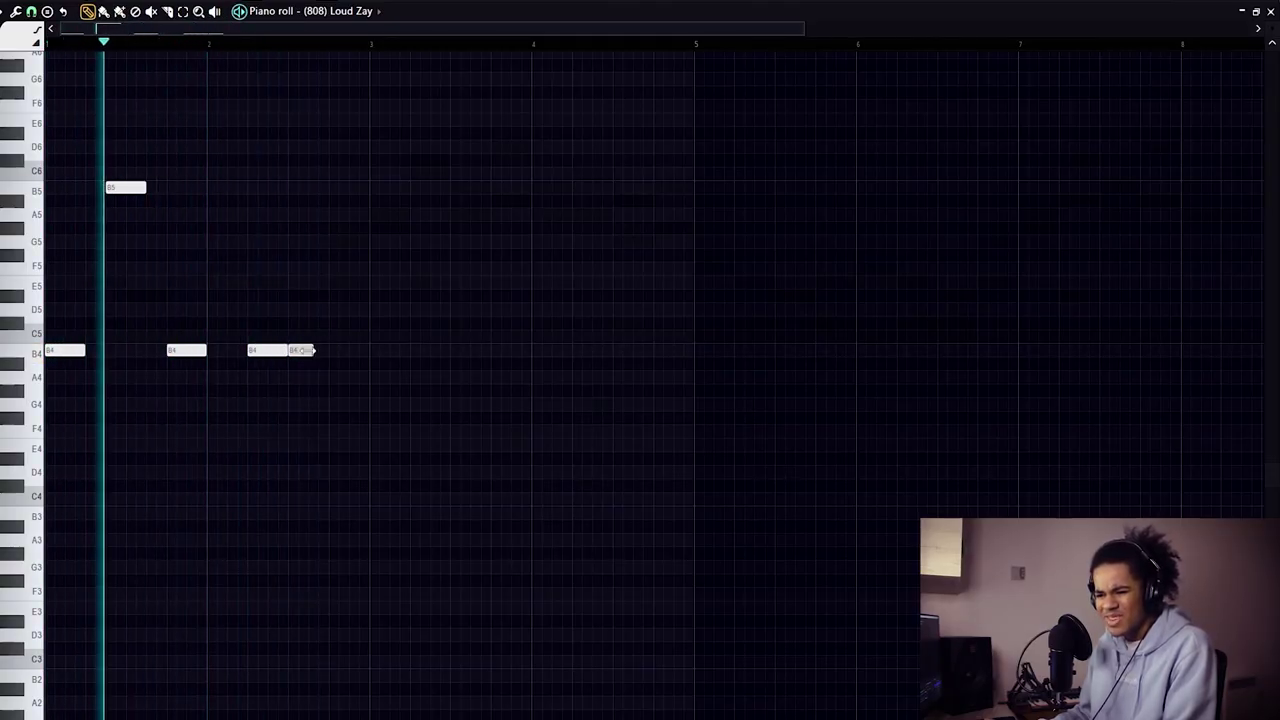
click(368, 322)
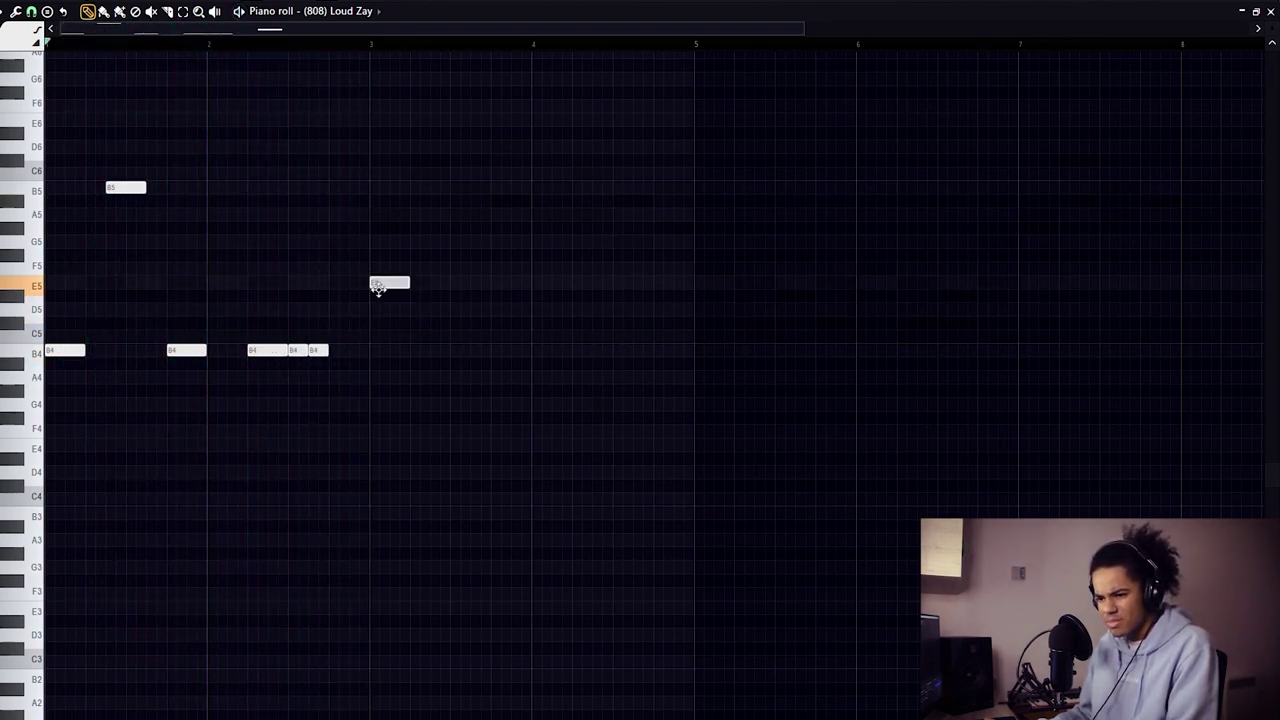
scroll(384, 28, down, 2)
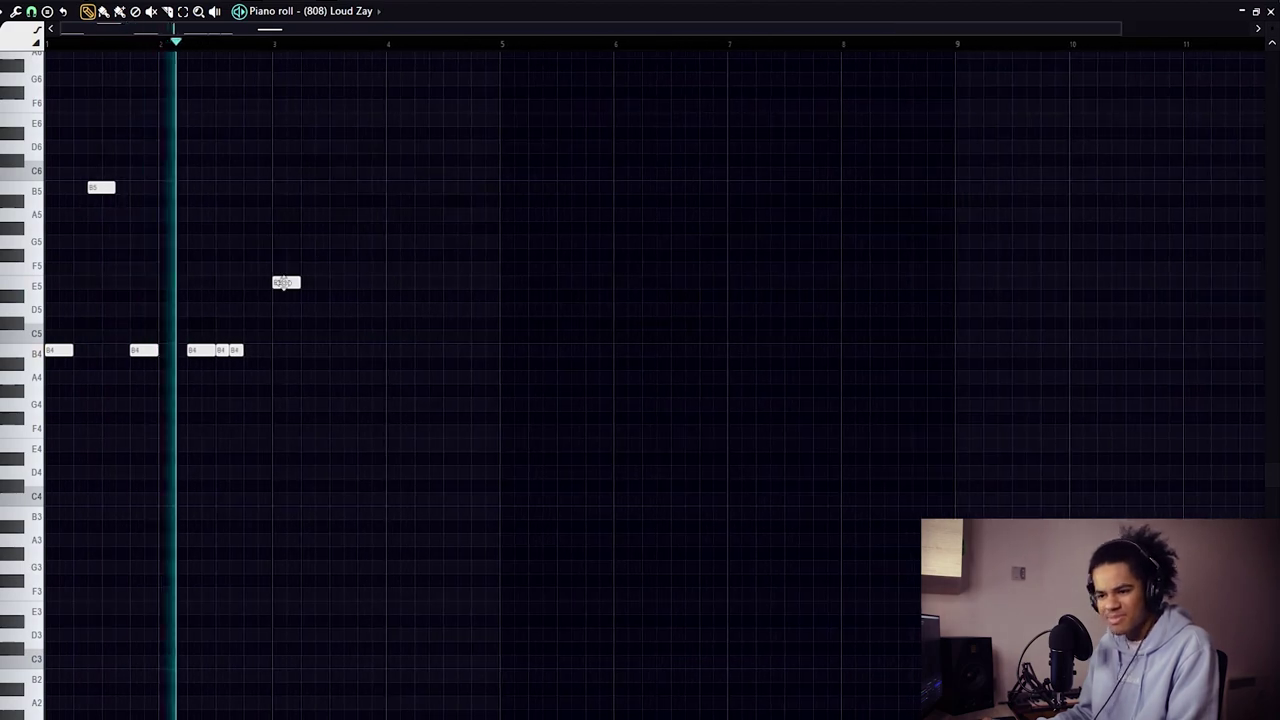
scroll(311, 63, up, 1)
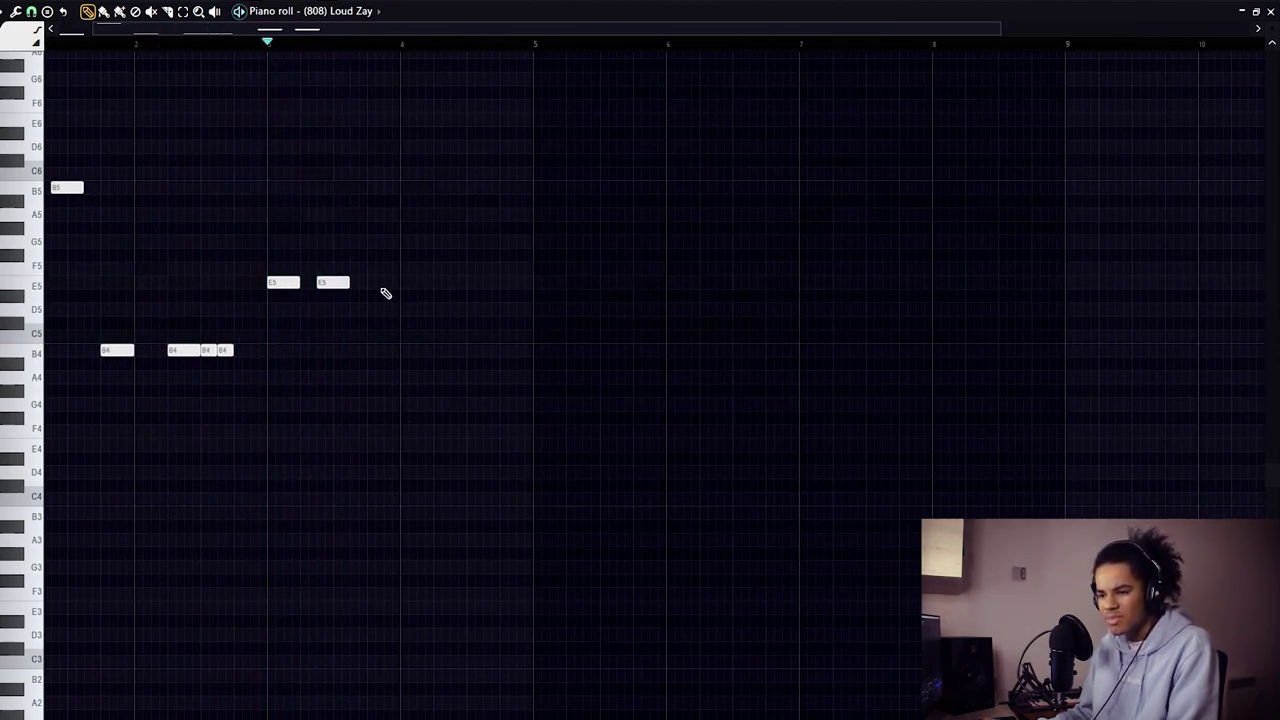
click(445, 283)
click(493, 283)
scroll(506, 101, down, 2)
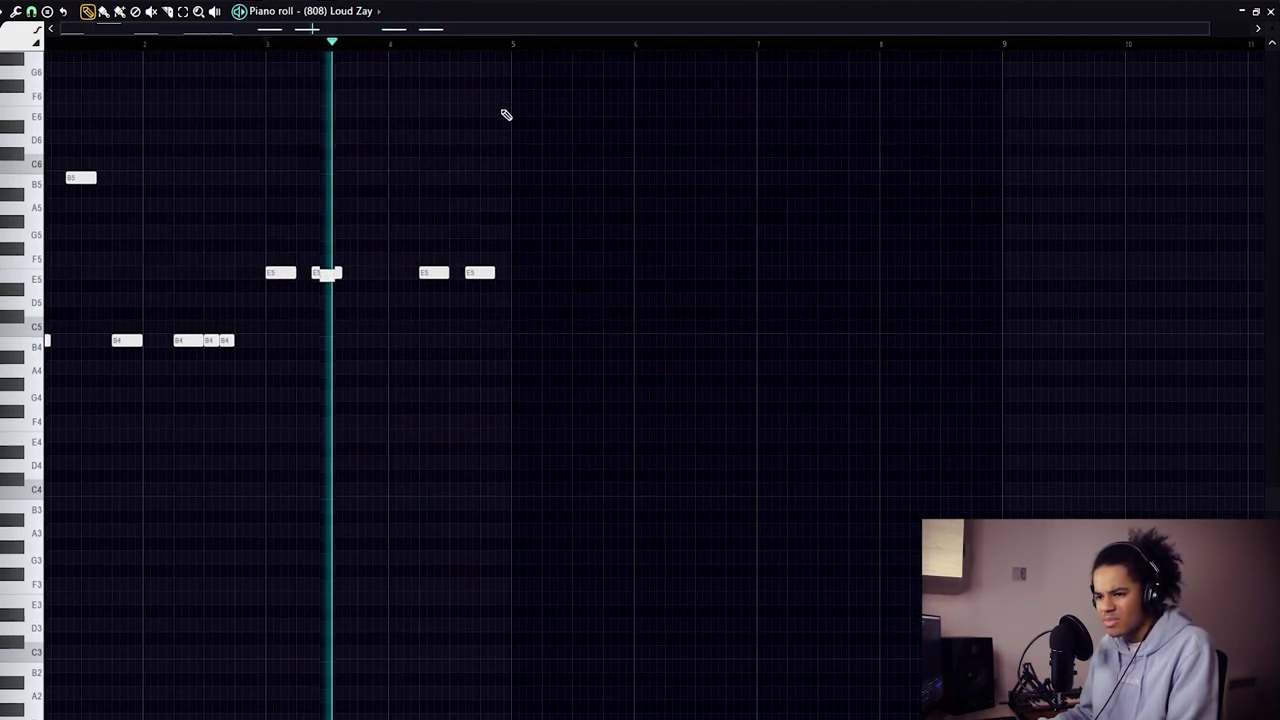
Step: Duplicate the four-bar 808 sequence into bars 5 to 8 and delete the last B4 note in bar 5
key(ctrl+b)
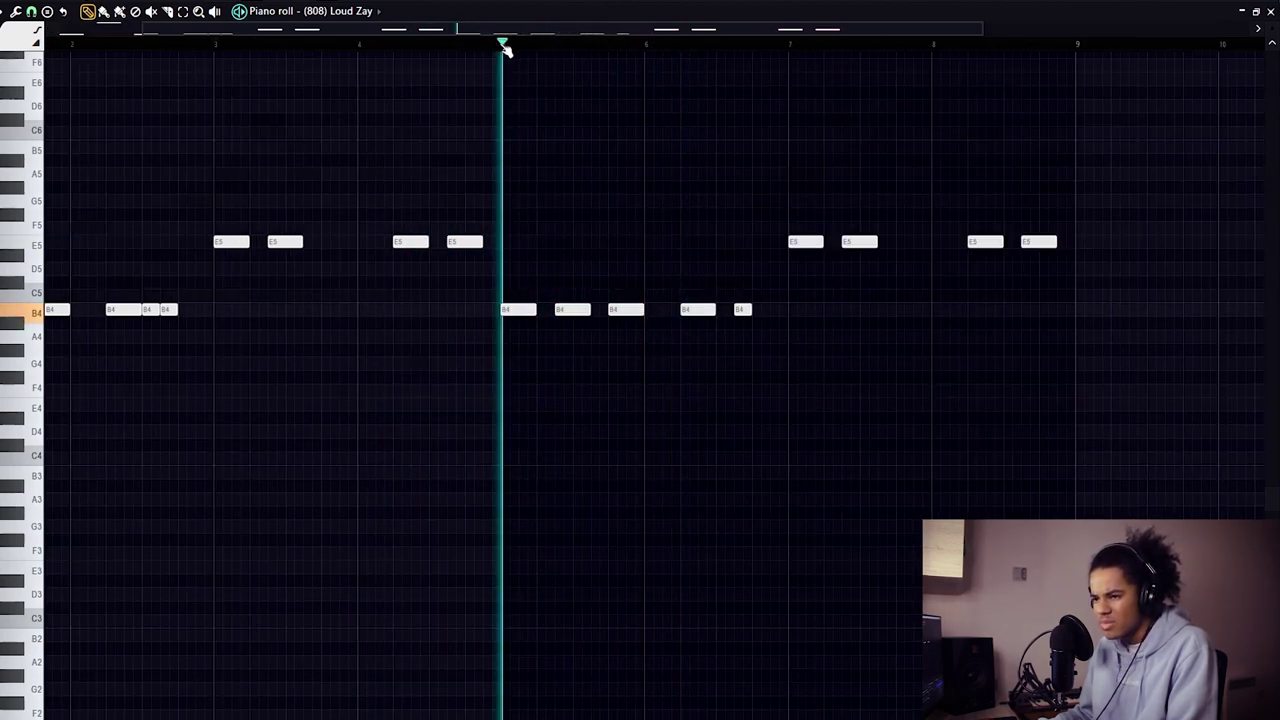
right_click(640, 310)
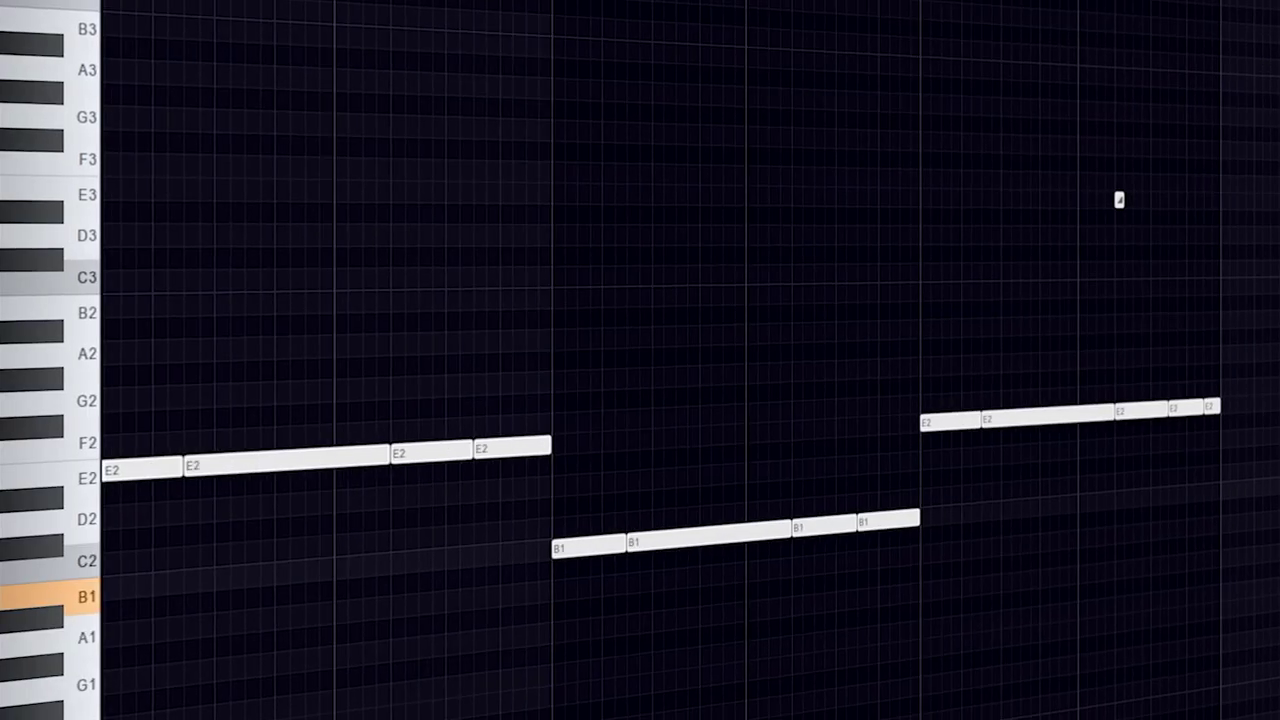
Step: Lower the last short 808 note of bar 8 by an octave to E1 and select it
drag(1201, 419, 1201, 637)
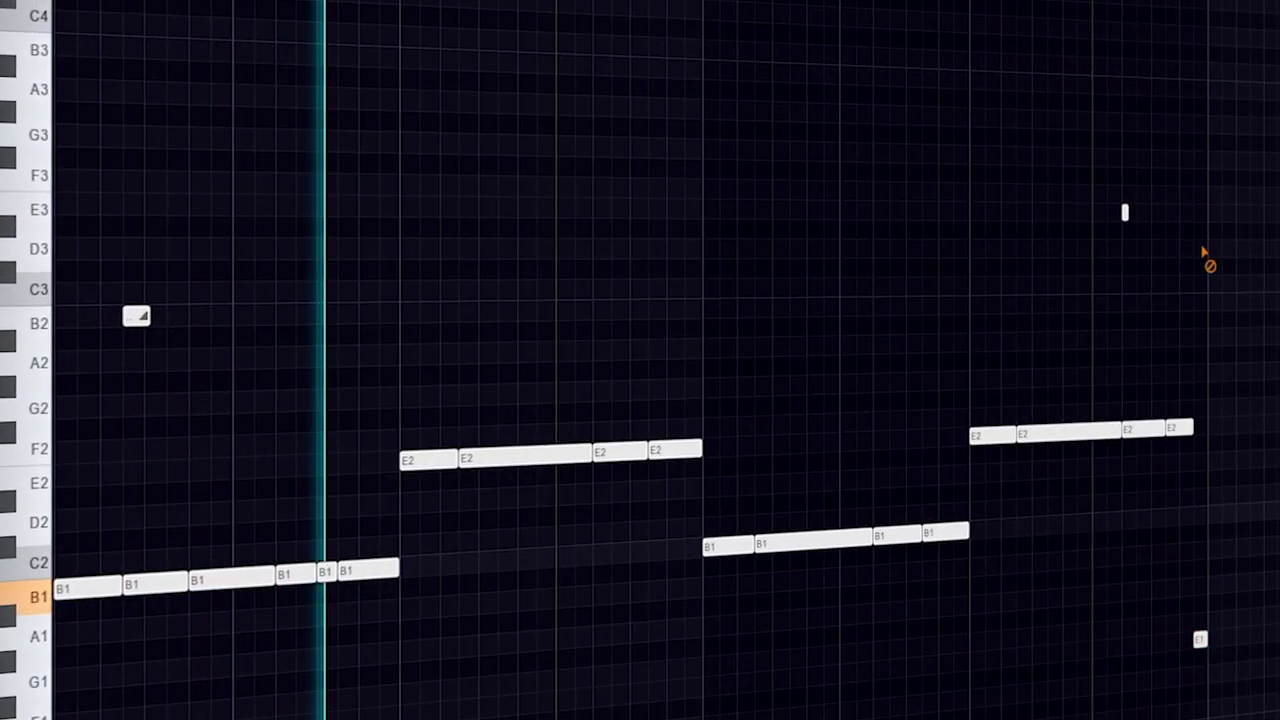
drag(1246, 552, 1185, 665)
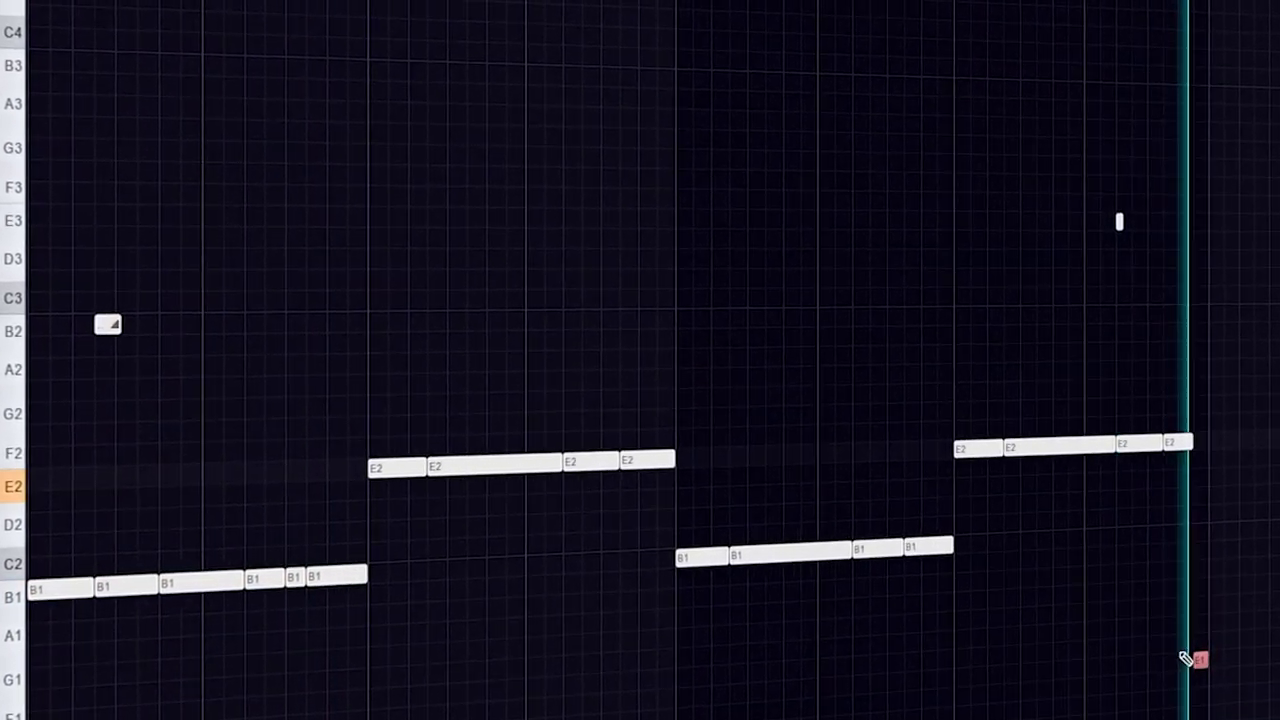
Step: Raise the last short 808 note of bar 8 by seven semitones to B1
key(Up)
key(Up)
key(Up)
key(Up)
key(Up)
key(Up)
key(Up)
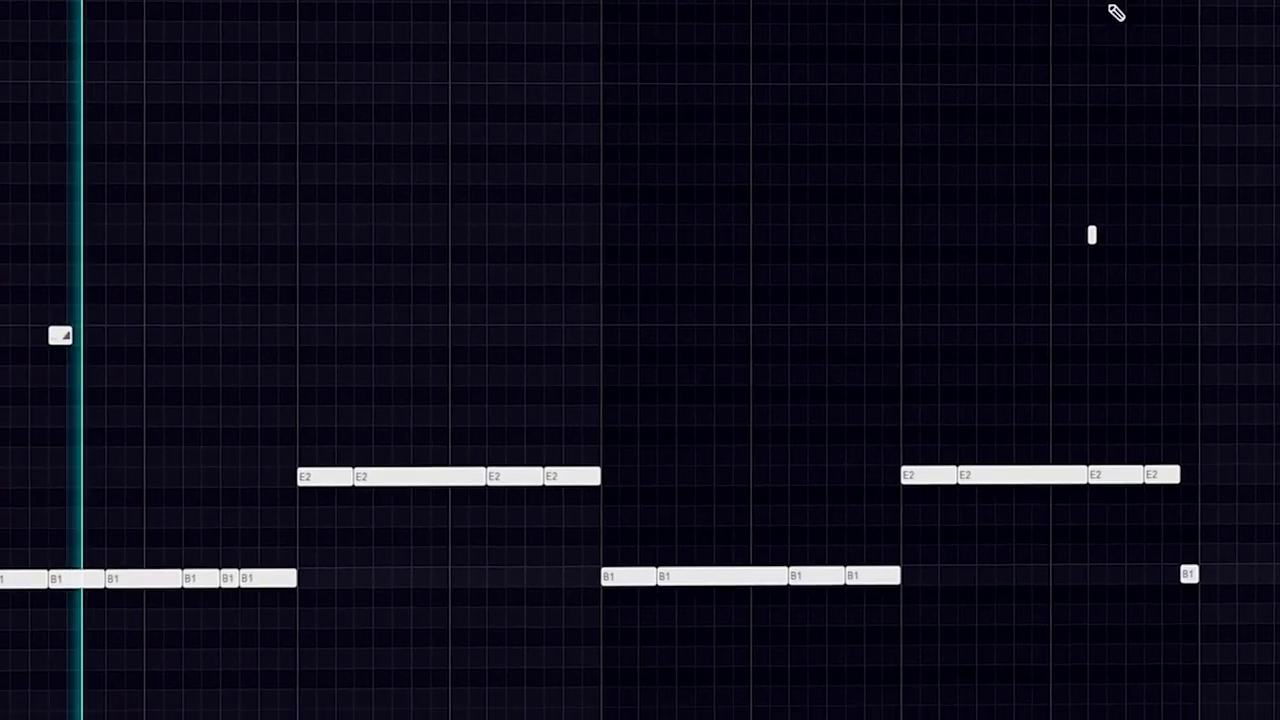
ctrl+click(1196, 580)
key(shift+Up)
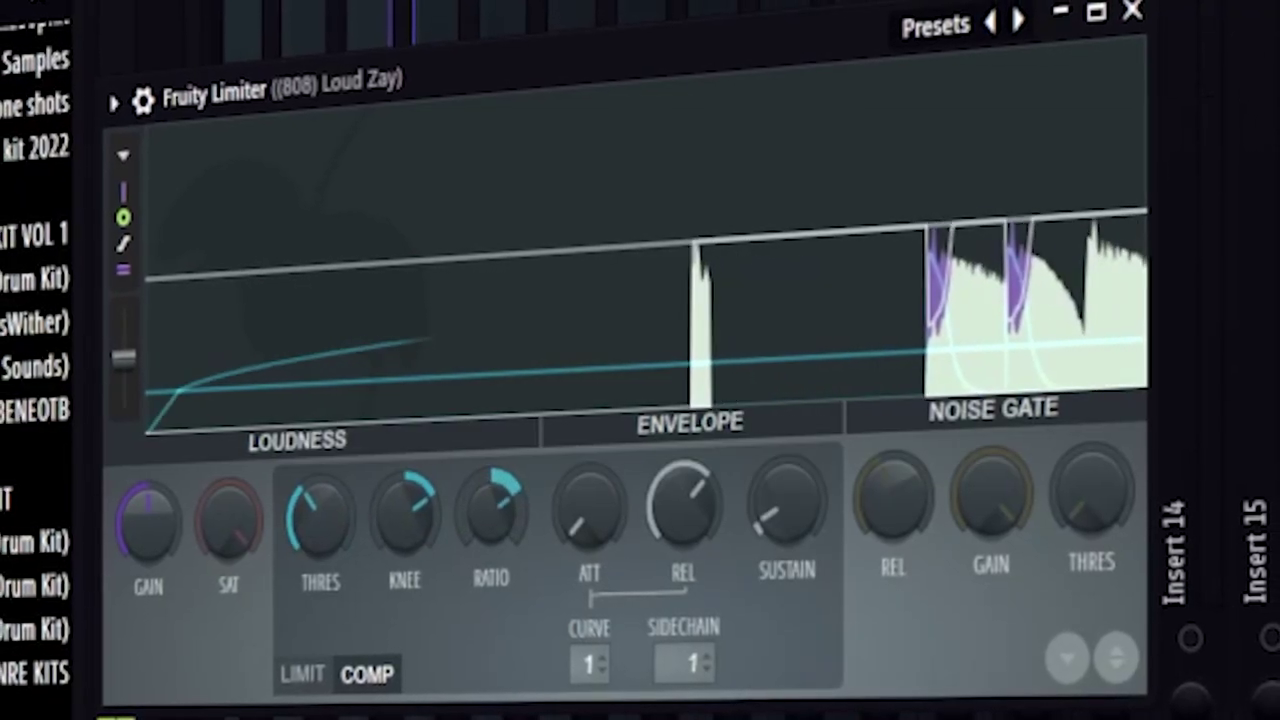
Step: Raise the sustain and lower the compressor threshold in the Fruity Limiter on the (808) Loud Zay track
drag(787, 508, 787, 490)
drag(346, 528, 346, 548)
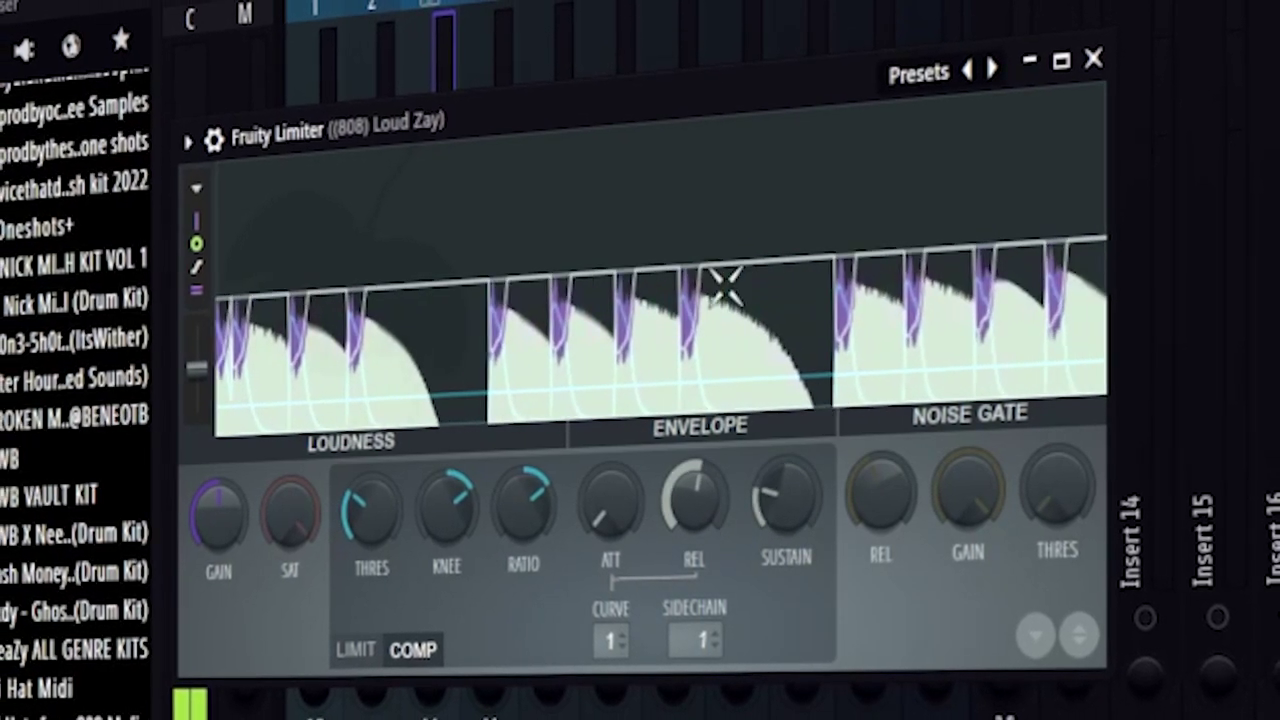
key(Escape)
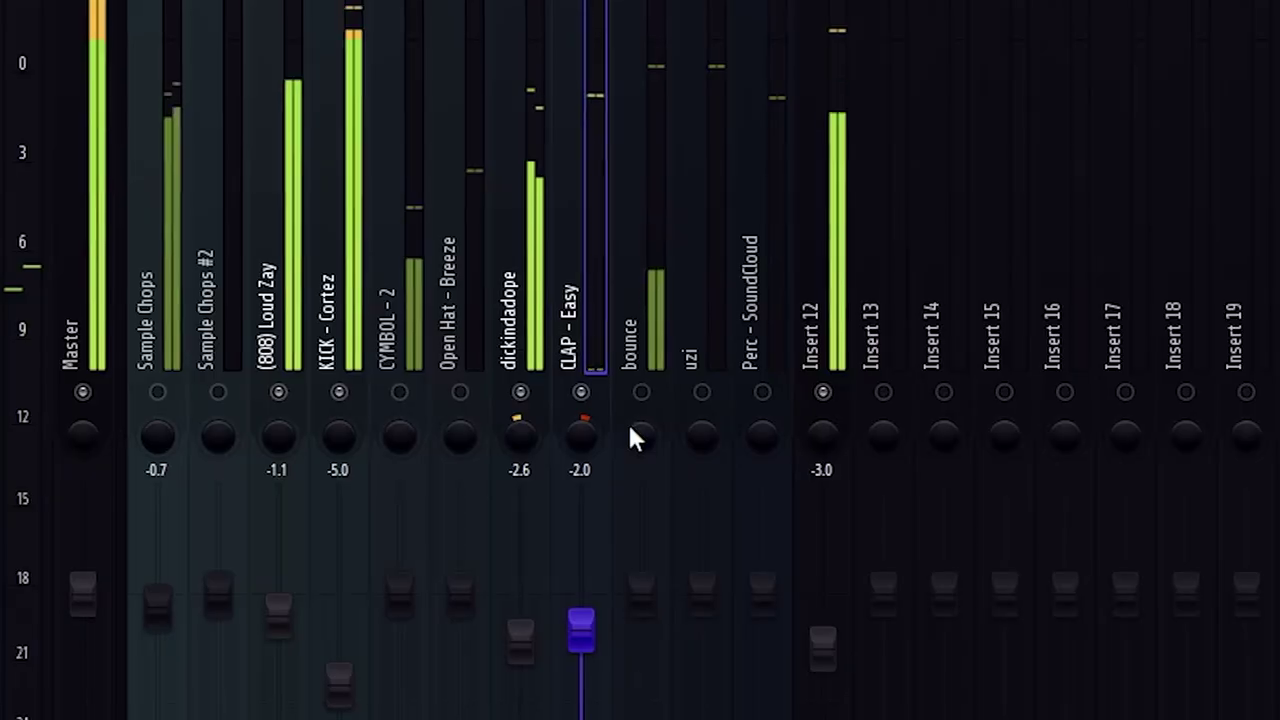
Step: Unmute the bounce mixer track, pan it slightly off-centre and lower its volume to -2.5
click(638, 392)
drag(636, 604, 624, 644)
drag(624, 436, 624, 425)
drag(628, 636, 628, 640)
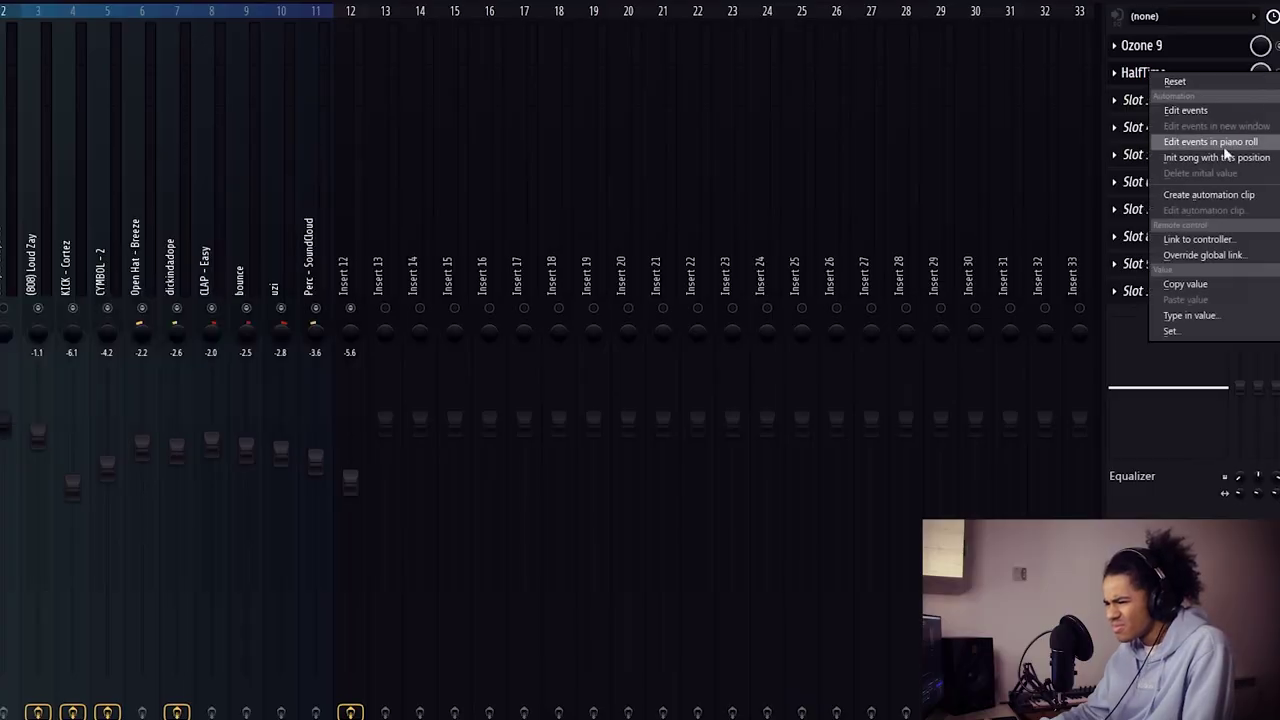
Step: Create an automation clip for HalfTime's mix level and add repeated on-off pulses to the Effectrix mix level automation
click(1208, 195)
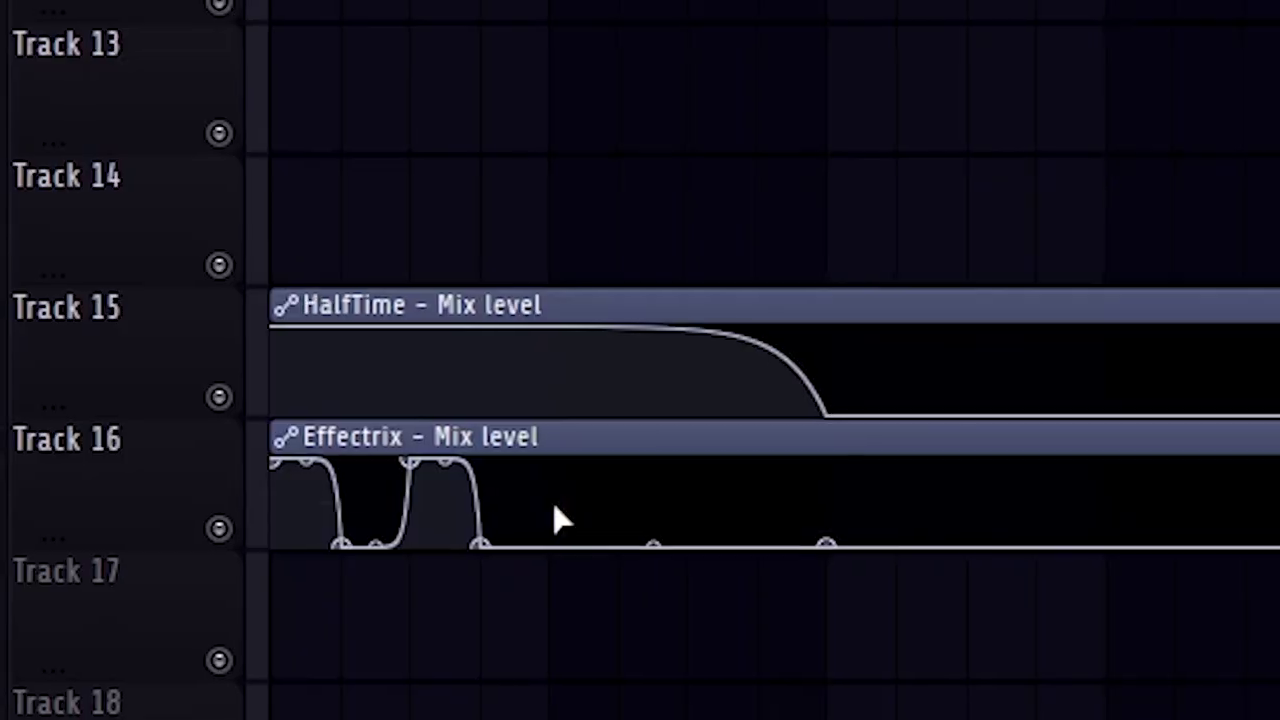
right_click(549, 462)
right_click(618, 546)
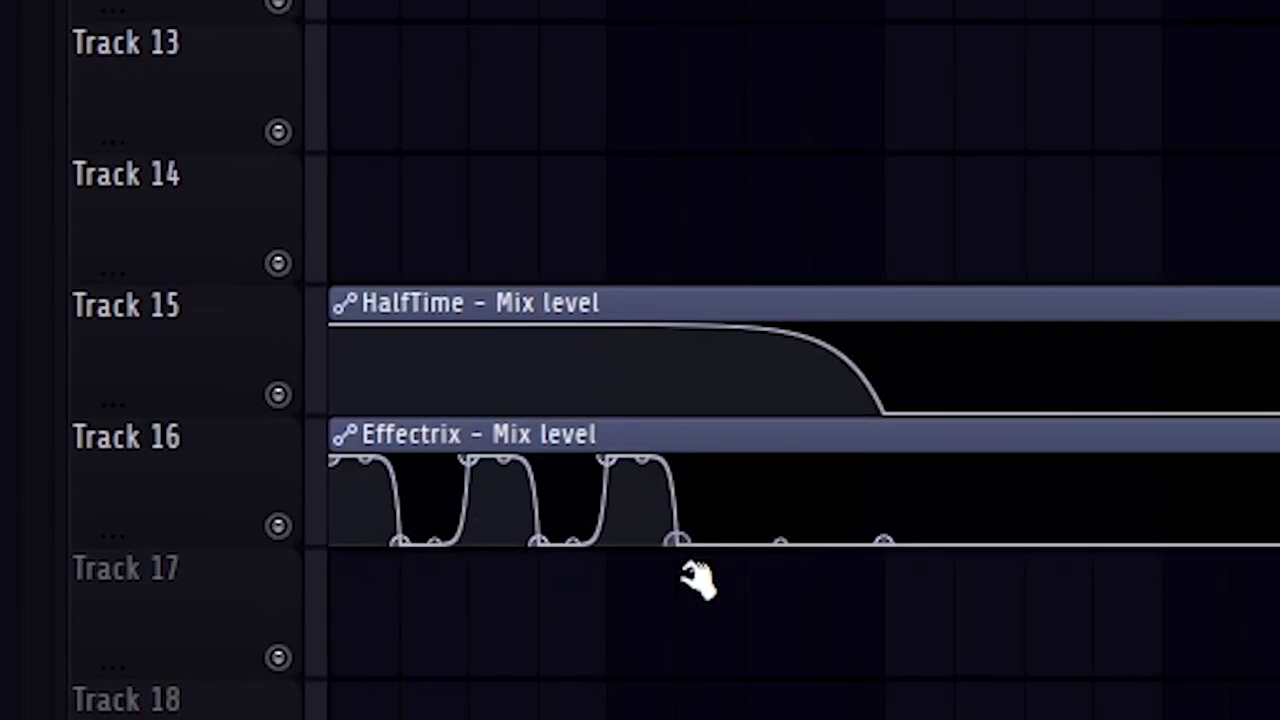
right_click(686, 461)
right_click(898, 530)
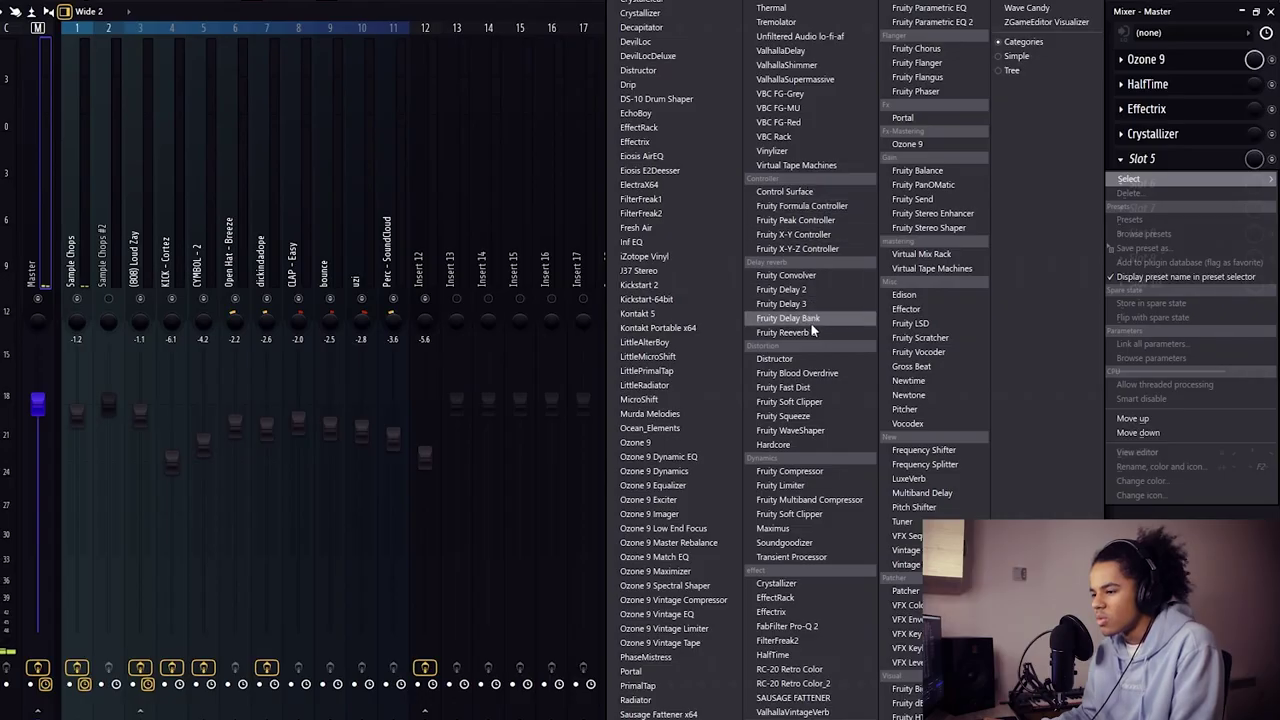
Step: Load Fruity Reeverb 2 into effect slot 5 of the Master track
click(815, 333)
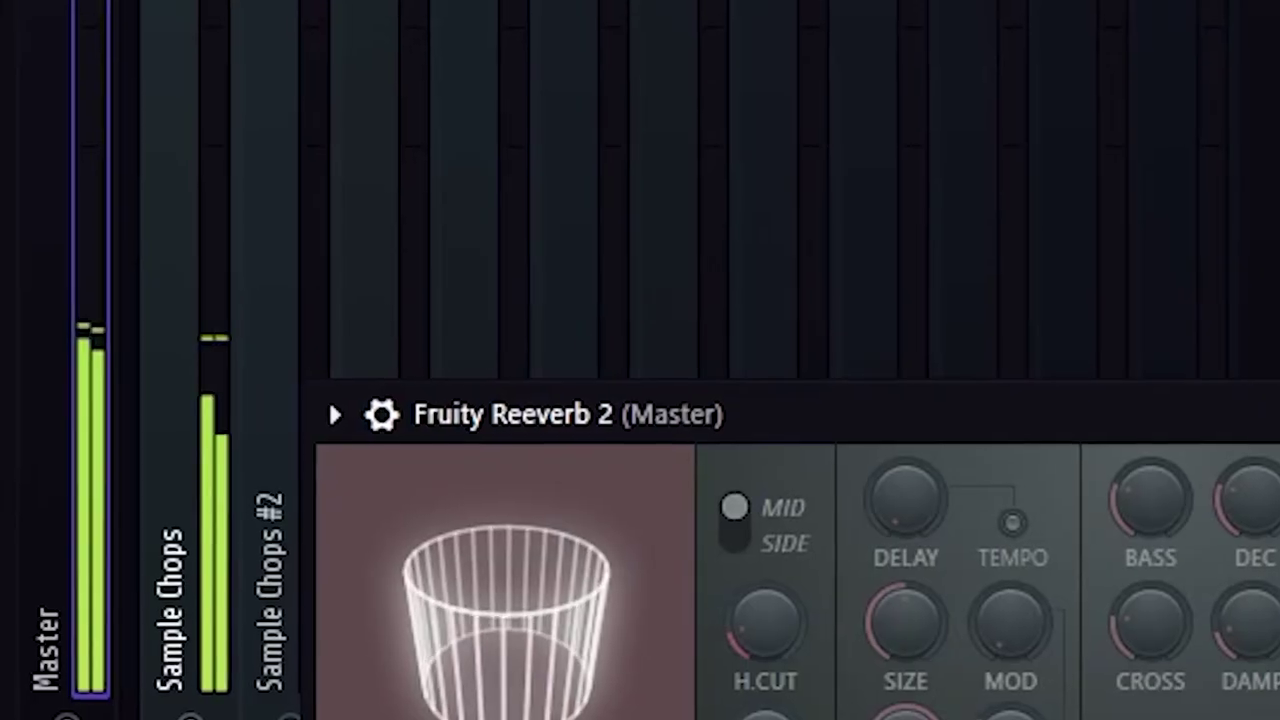
click(509, 200)
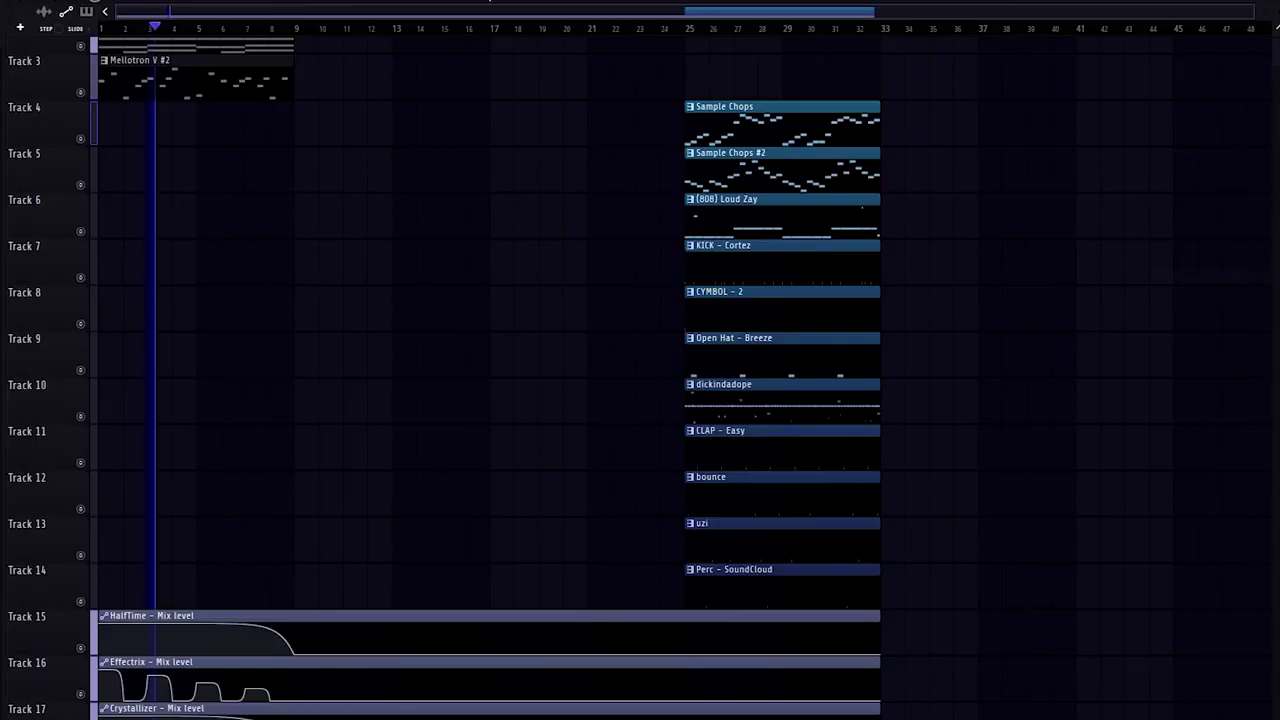
Step: Duplicate the Sample Chops, 808 and percussion clips of bars 17 to 24 into bars 25 to 32 and move Sample Chops #2 to bar 33
scroll(313, 634, down, 4)
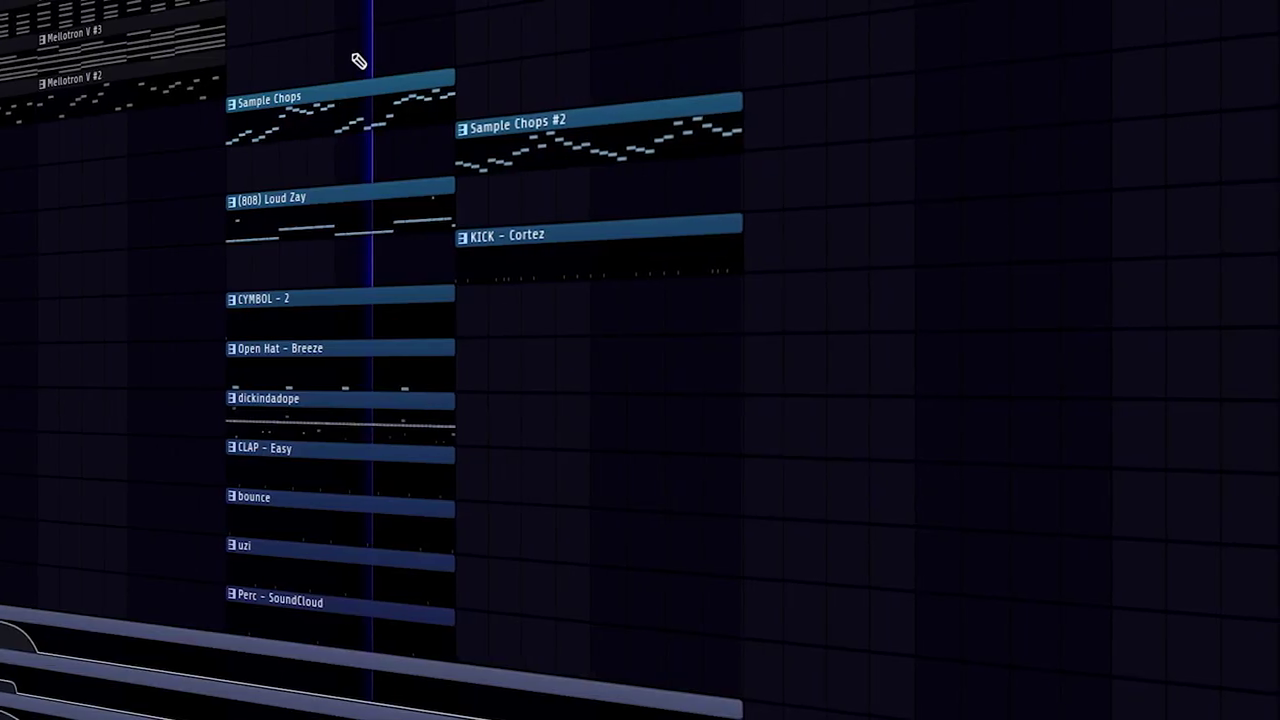
drag(357, 57, 234, 594)
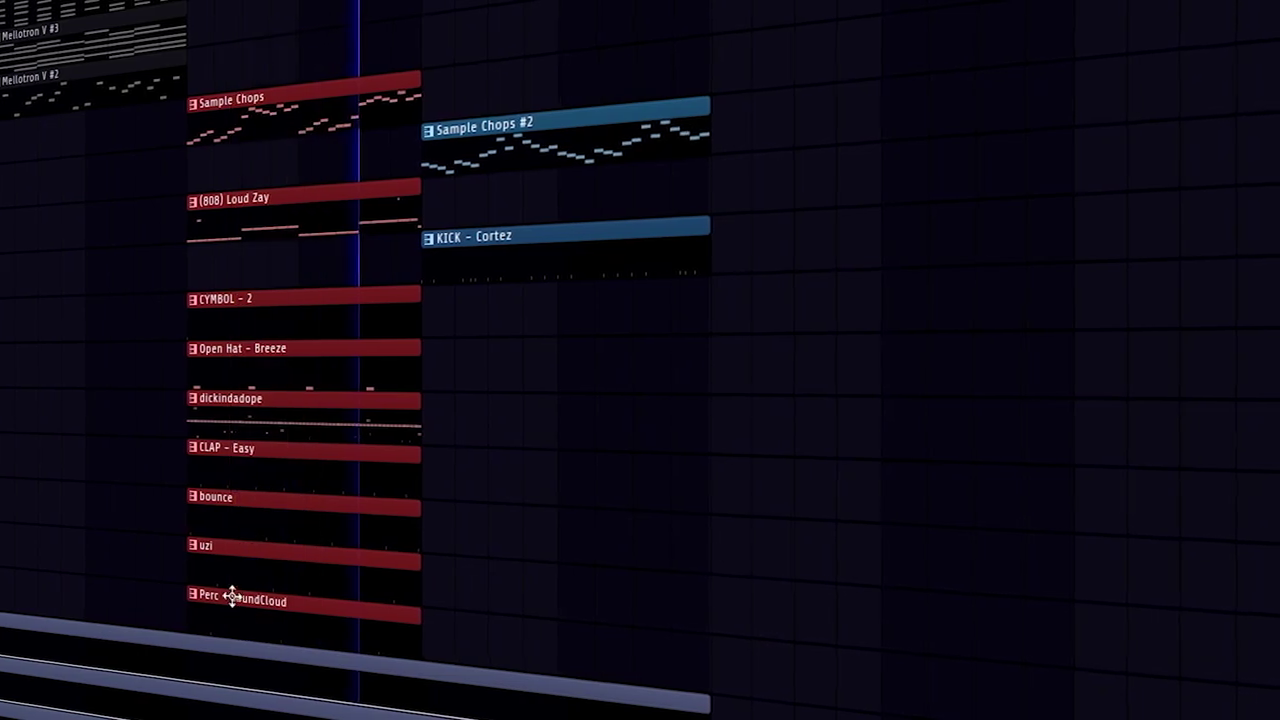
key(ctrl+b)
right_click(675, 130)
key(ctrl+z)
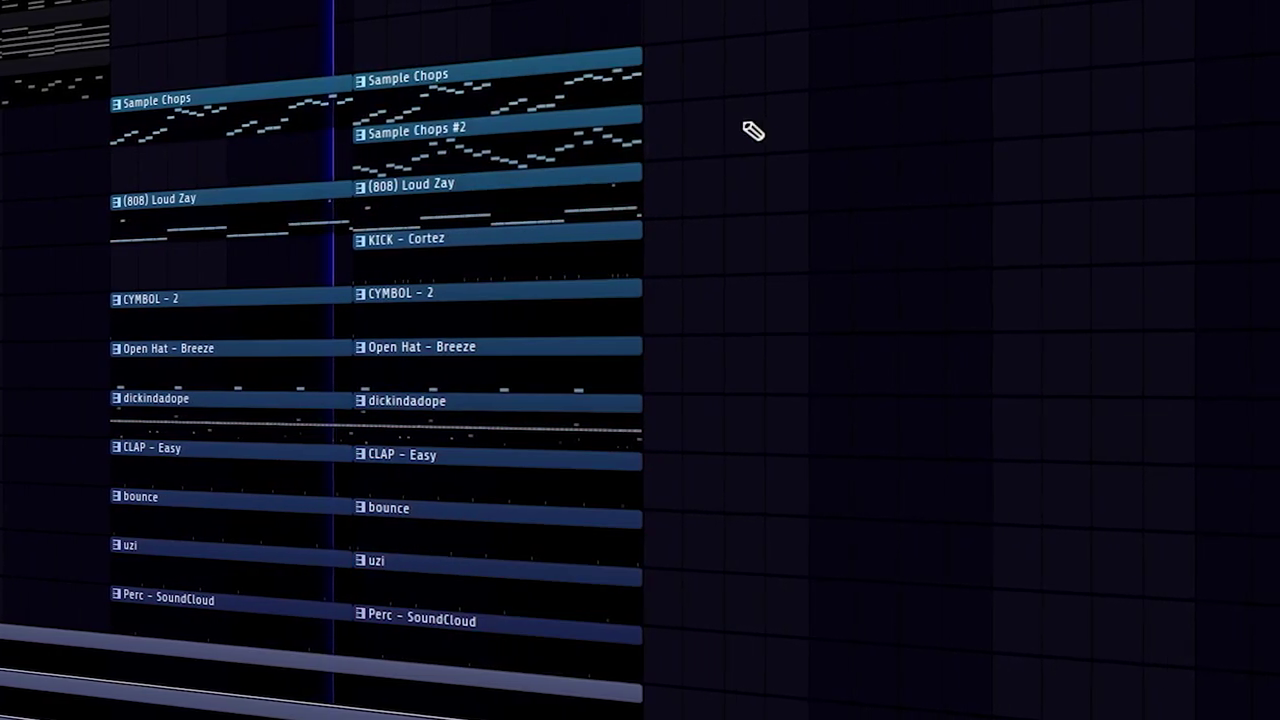
drag(615, 130, 858, 124)
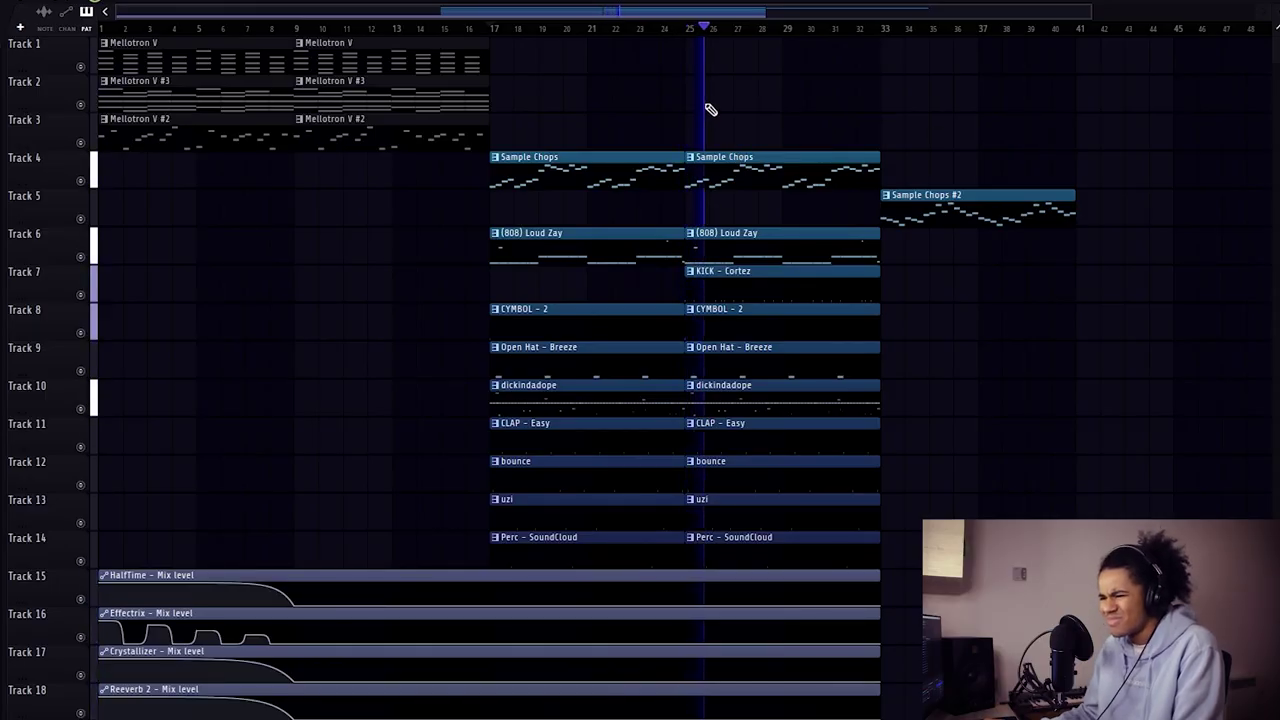
Step: Duplicate the clips of bars 25 to 32 into bars 33 to 40 and remove the copied Sample Chops clip
key(ctrl+b)
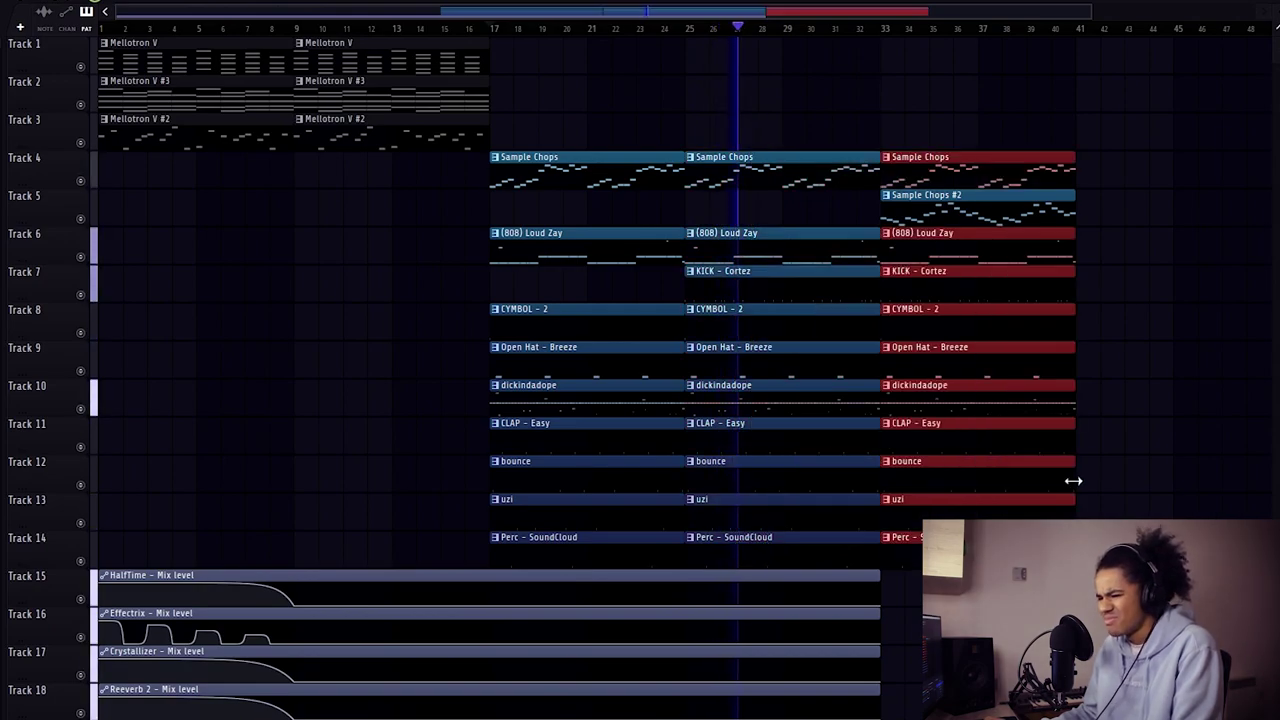
scroll(915, 33, down, 1)
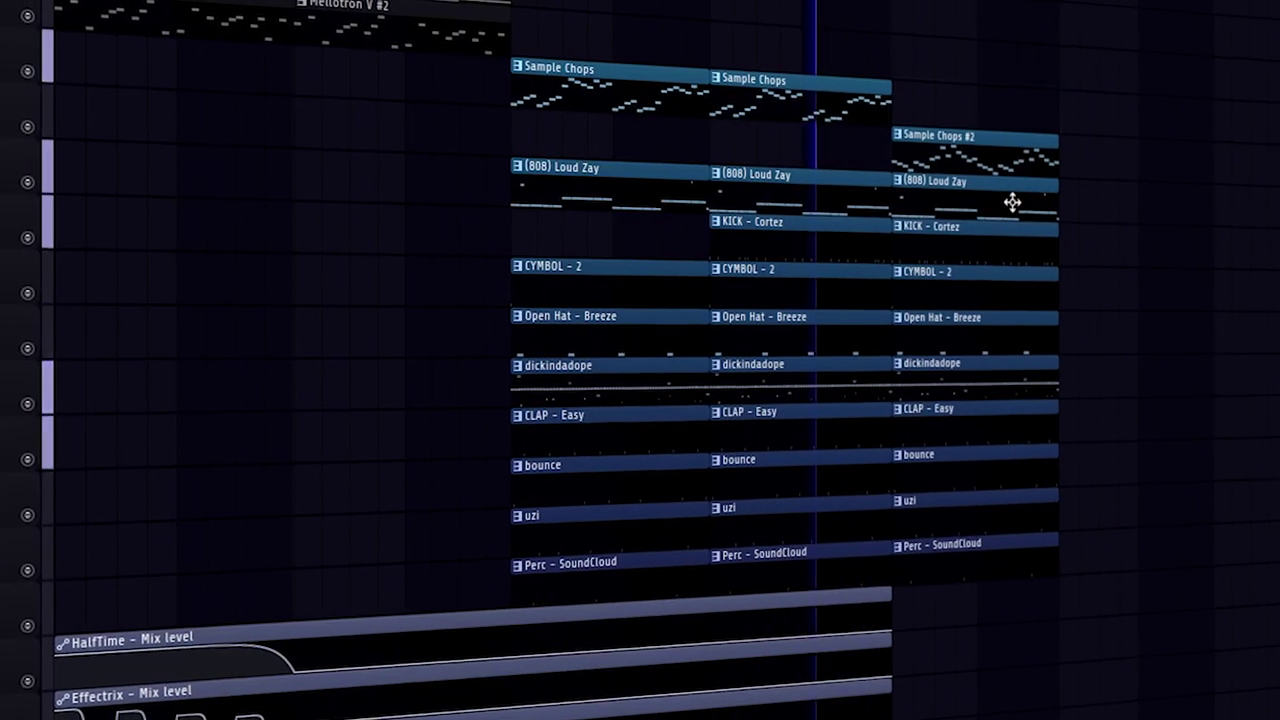
Step: Trim the 808 and percussion clips at bar 33 to start at bar 35 and move the KICK - Cortez clip to bar 43
drag(890, 251, 848, 585)
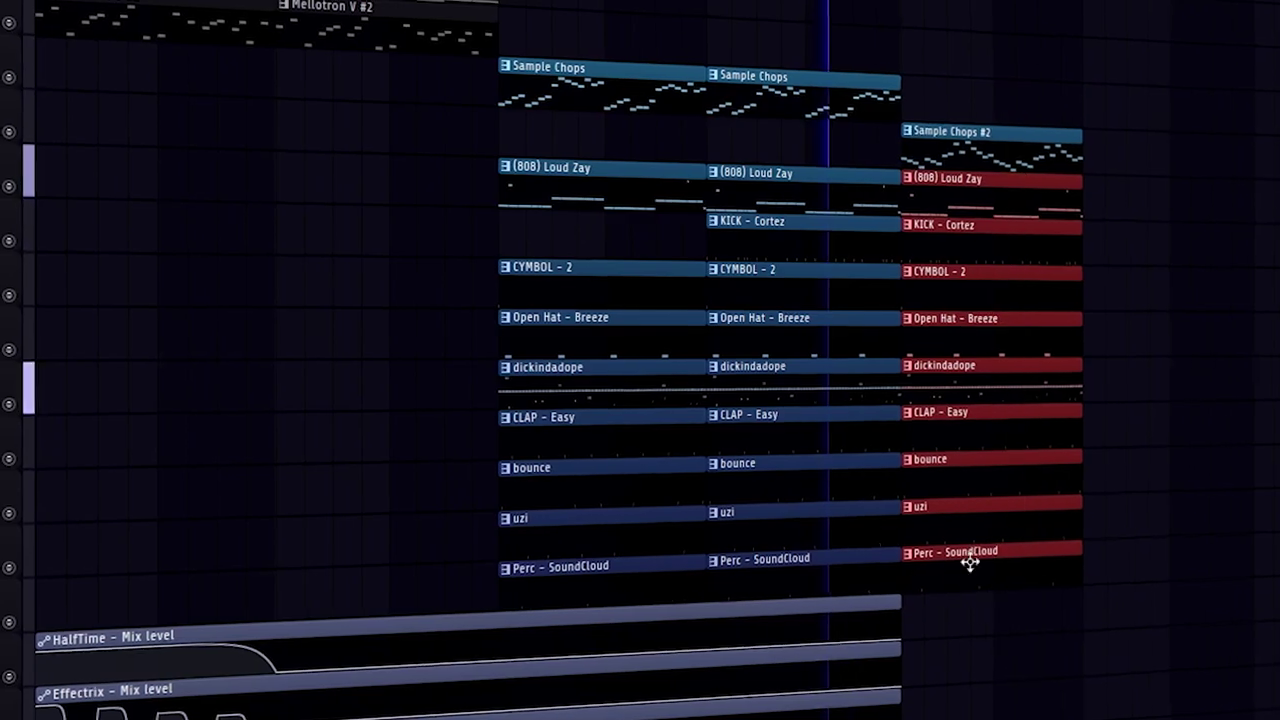
drag(910, 192, 976, 190)
key(ctrl+d)
drag(1085, 228, 1279, 228)
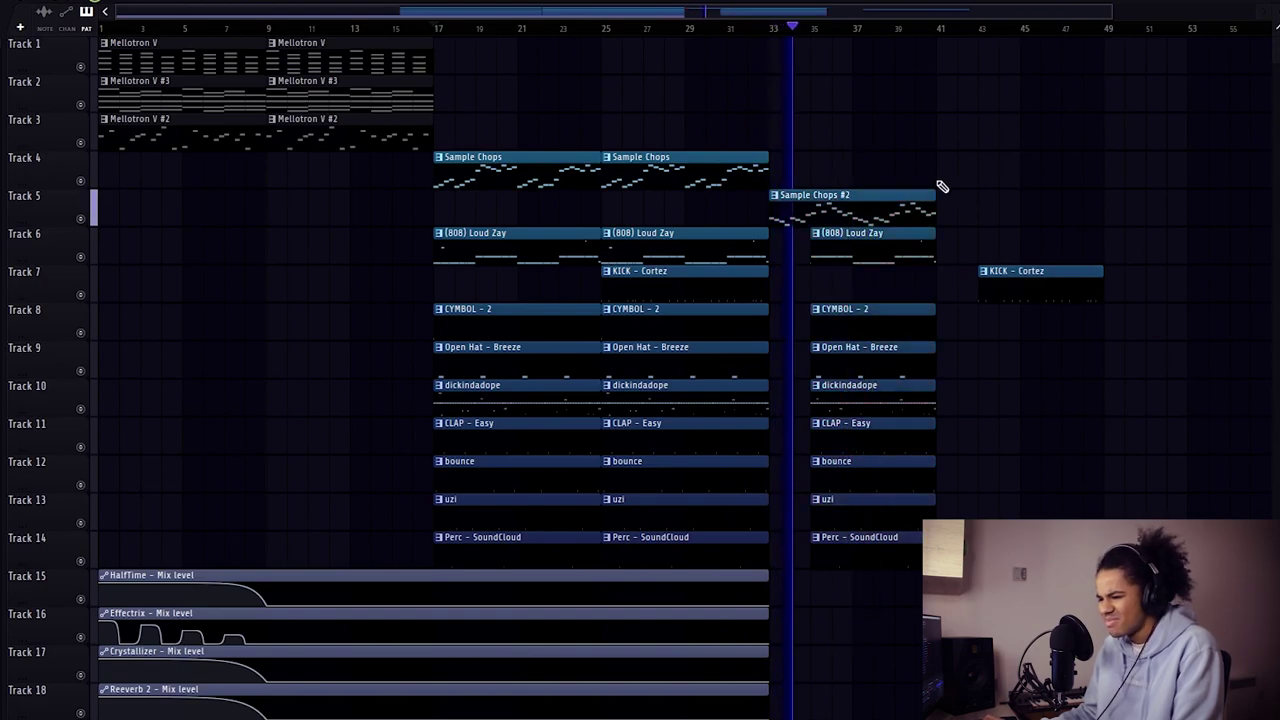
Step: Fill bars 41 to 48 with copies of the Sample Chops #2, 808 and percussion clips, with KICK - Cortez starting at bar 41
key(ctrl+b)
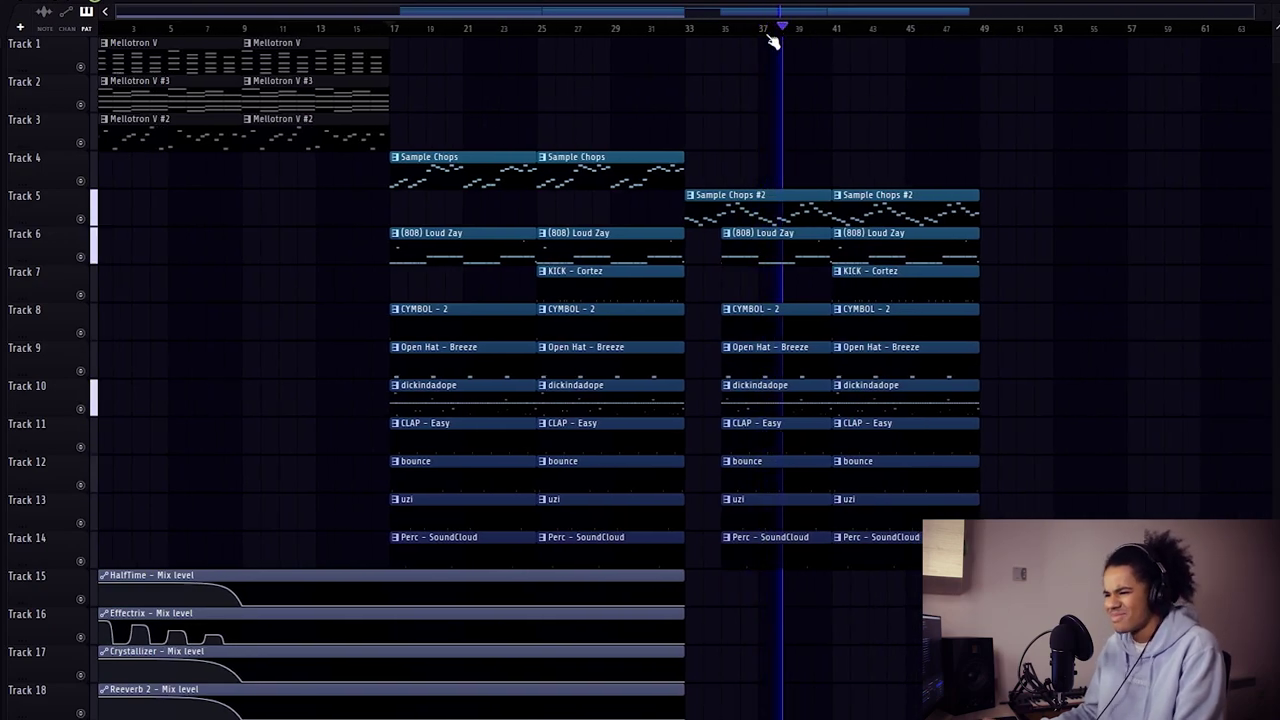
drag(473, 246, 1043, 185)
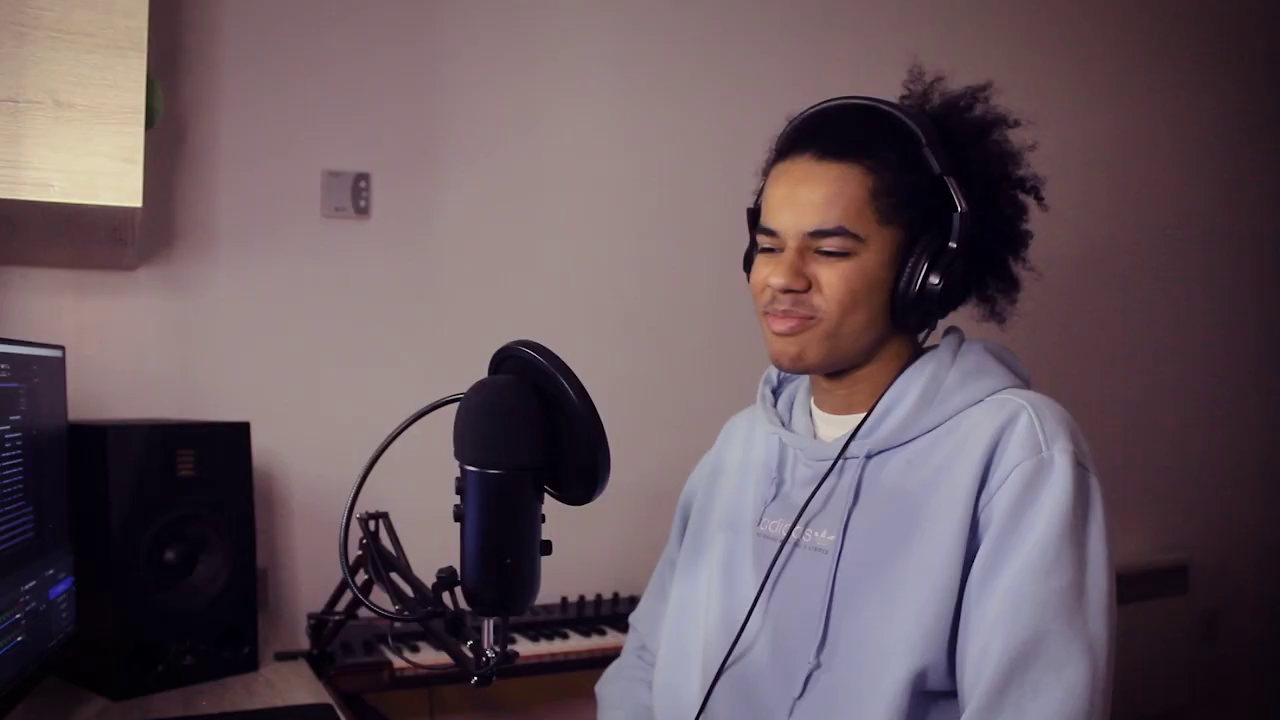